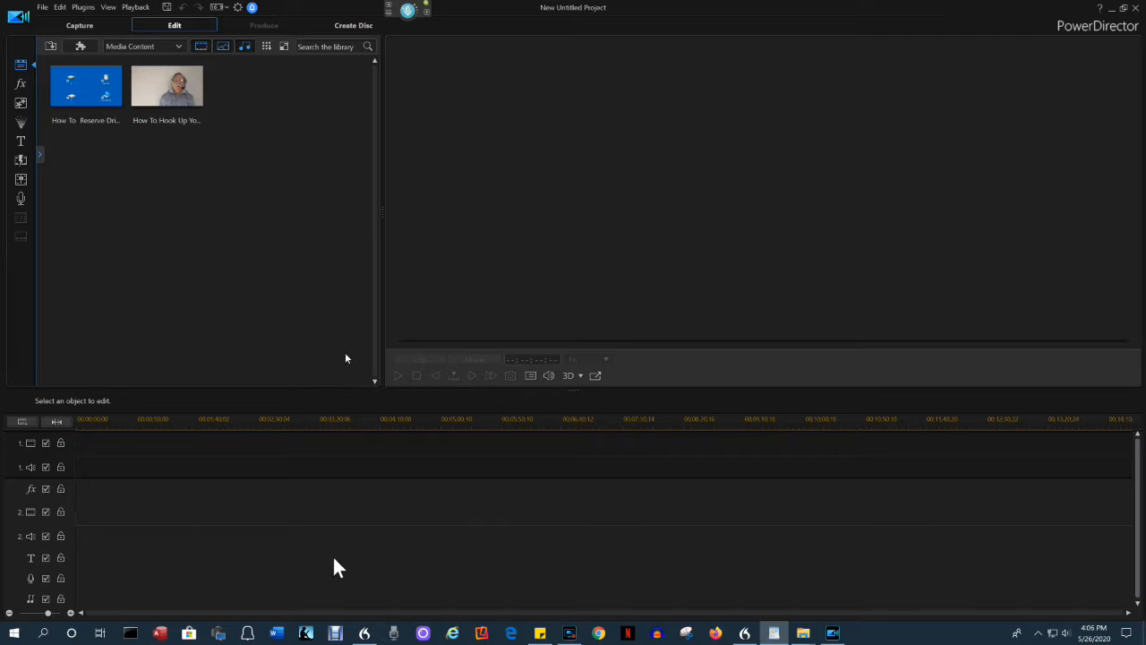
In timeline mode, place the Reserve Drive Letters and Hook Up Your Computer clips apart on track 1, with another Hook Up copy on track 2
{"action": "left_click", "coordinate": [109, 7]}
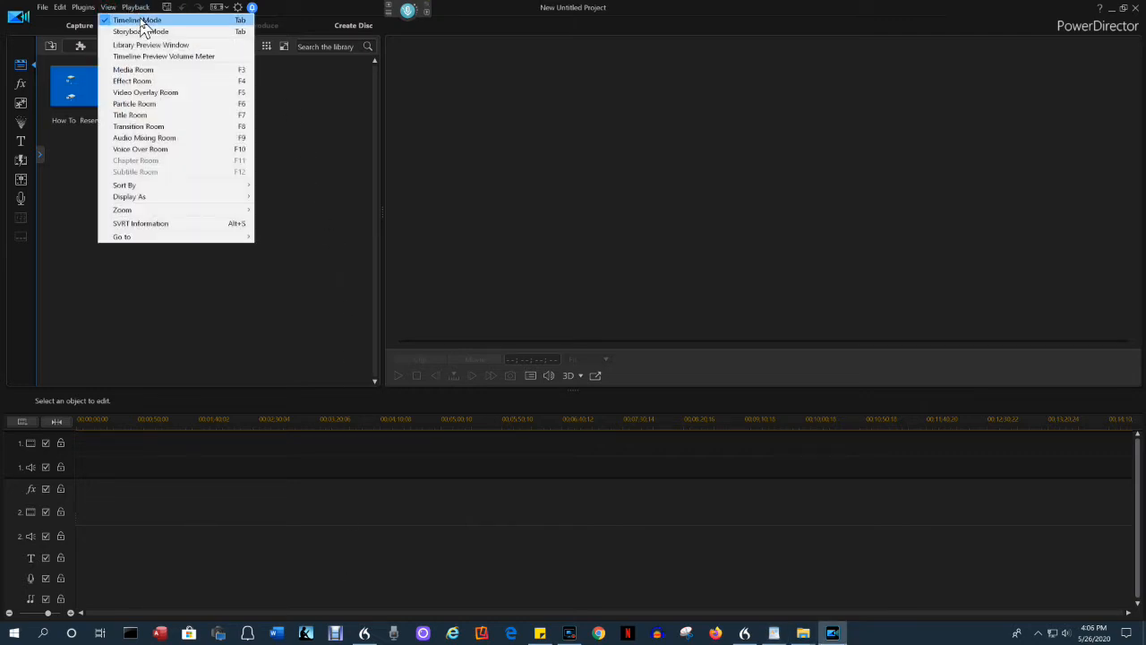
{"action": "left_click", "coordinate": [139, 20]}
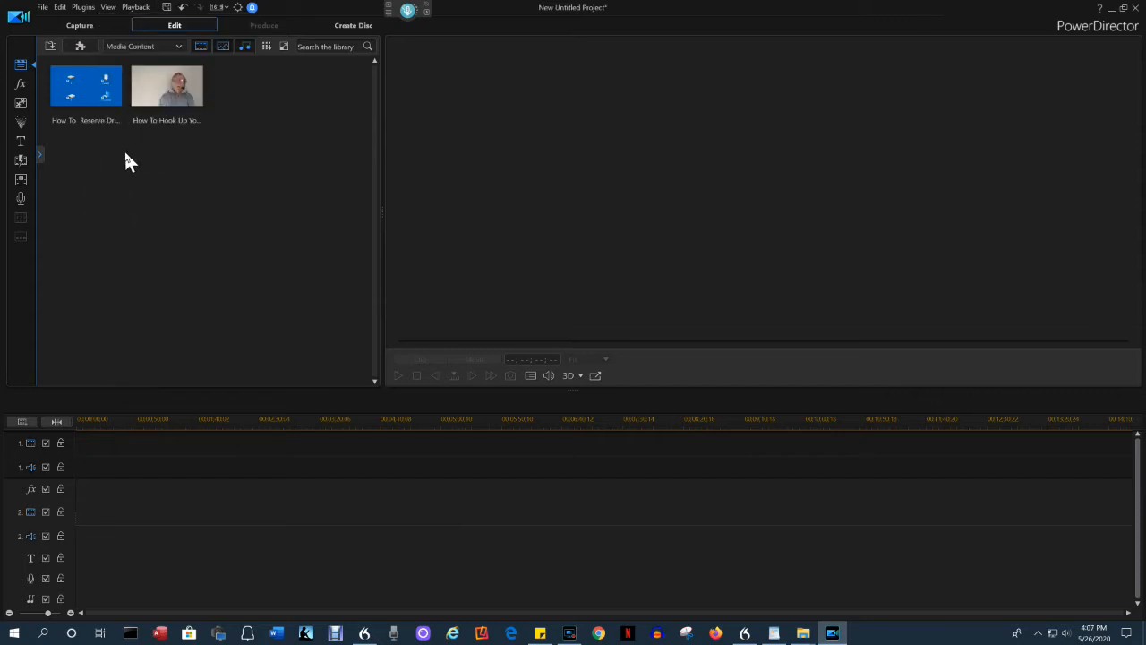
{"action": "left_click_drag", "start_coordinate": [71, 84], "coordinate": [102, 443]}
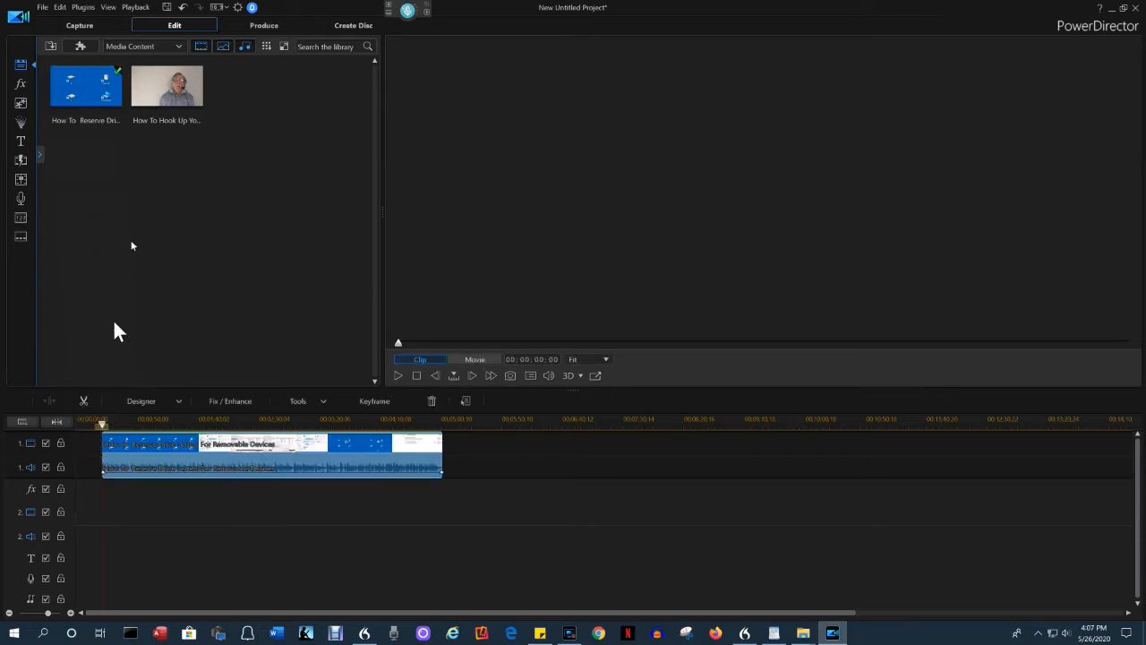
{"action": "left_click_drag", "start_coordinate": [147, 92], "coordinate": [487, 448]}
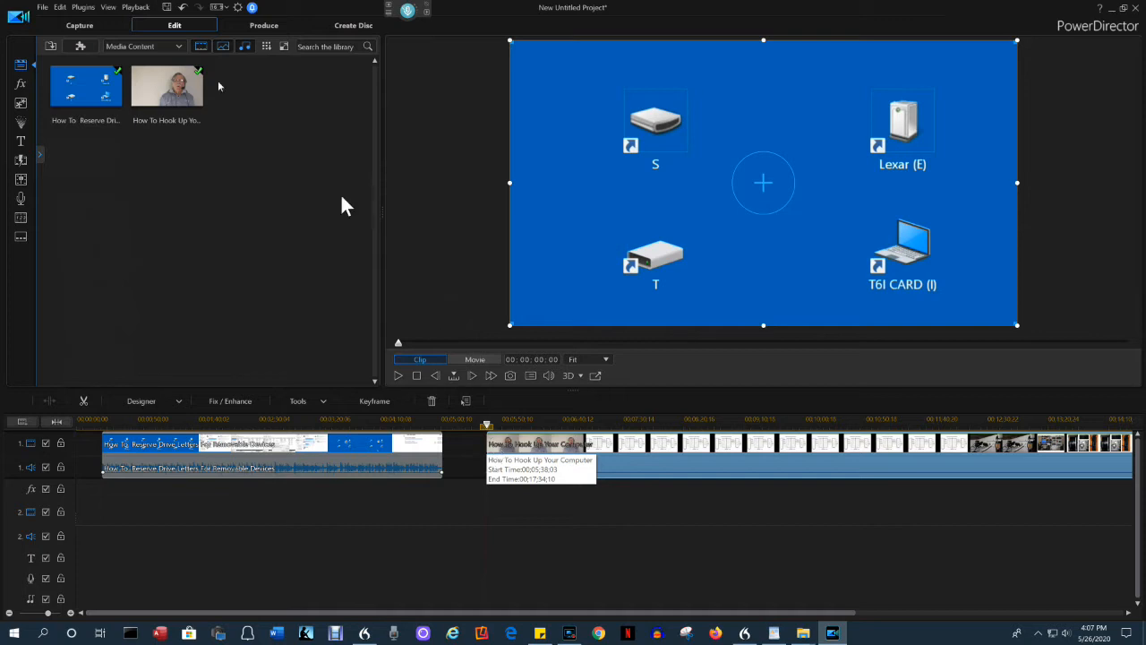
{"action": "left_click_drag", "start_coordinate": [179, 88], "coordinate": [230, 535]}
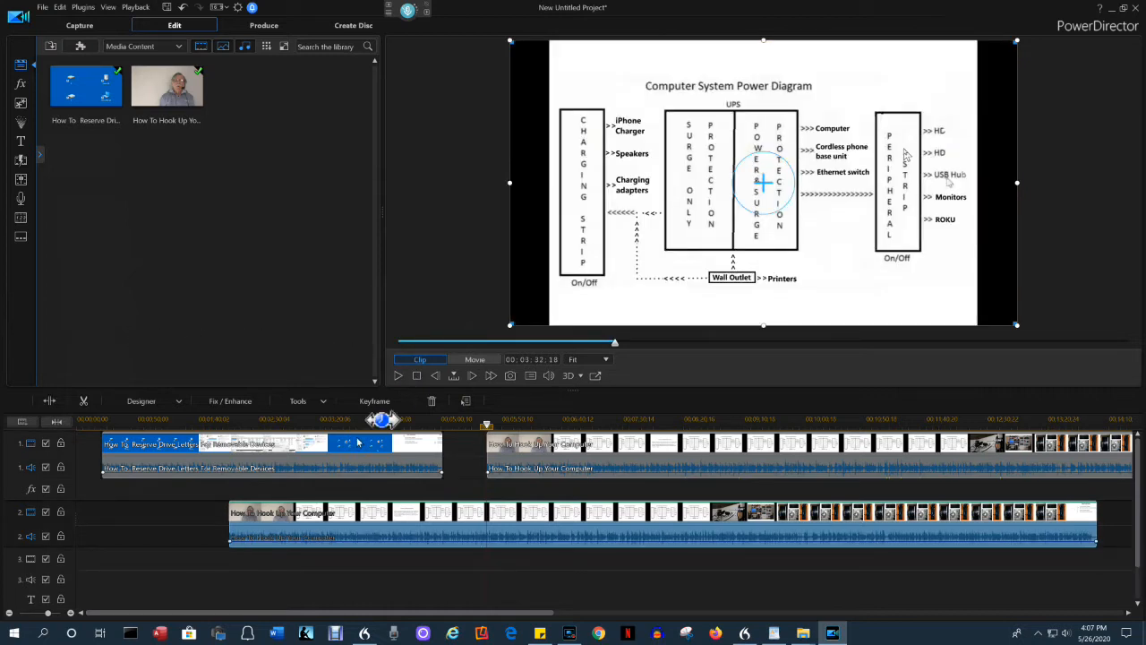
Reposition the Reserve Drive Letters clip at the very start of track 1 and delete its section from 00;01;15;00 to 00;01;36;11
{"action": "left_click", "coordinate": [369, 457]}
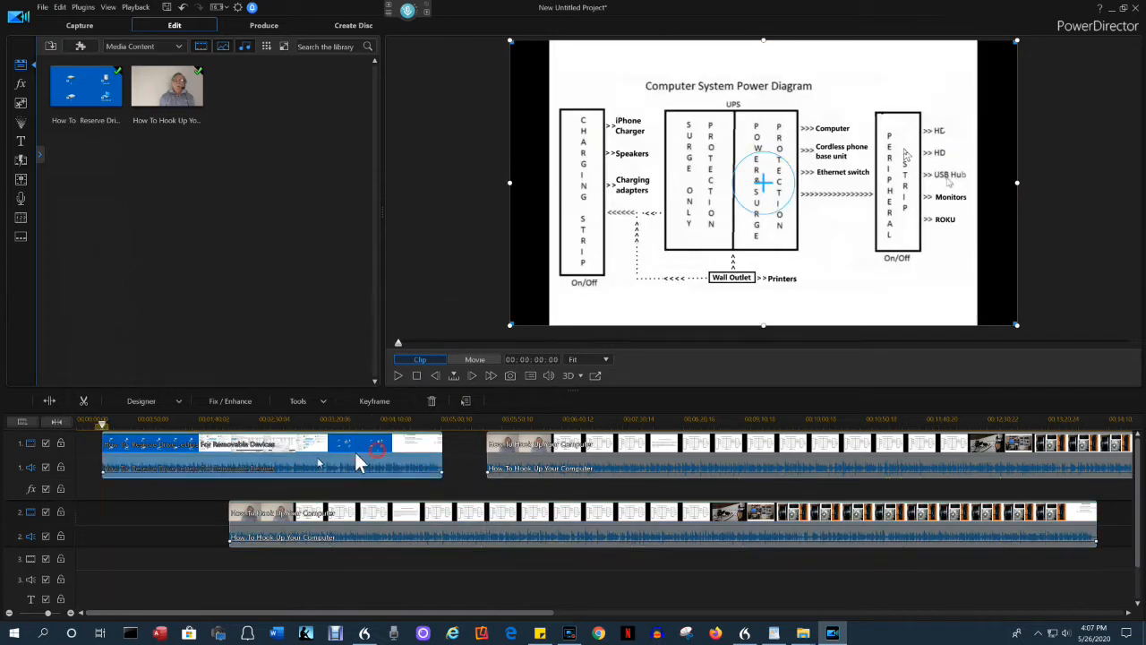
{"action": "left_click_drag", "start_coordinate": [173, 523], "coordinate": [170, 584]}
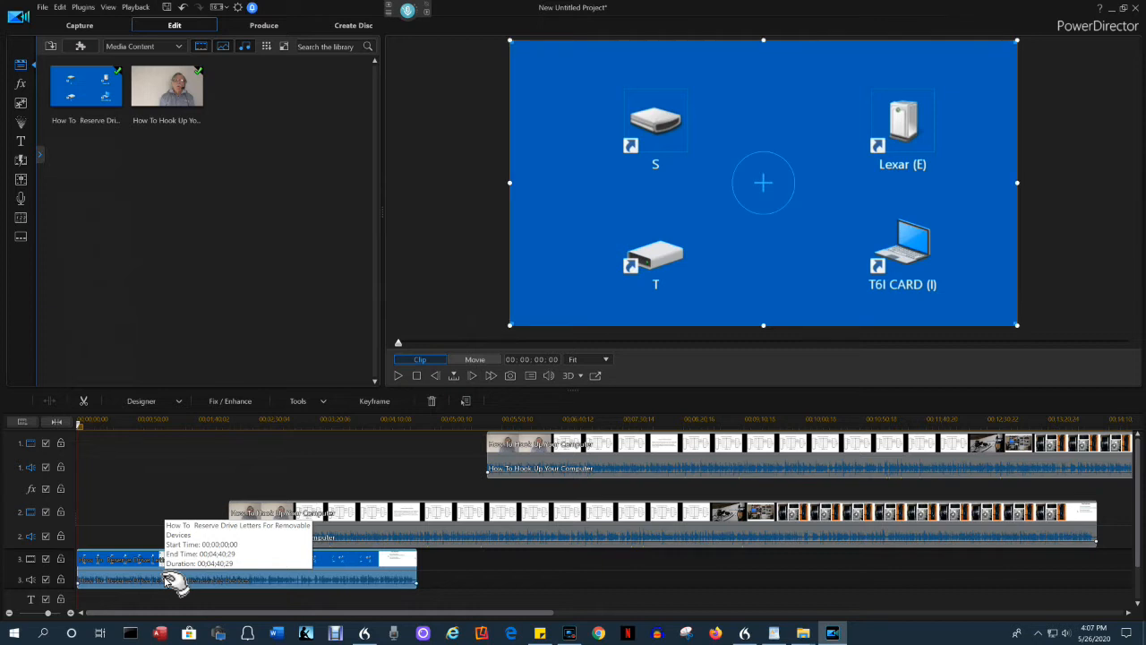
{"action": "left_click_drag", "start_coordinate": [263, 576], "coordinate": [230, 467]}
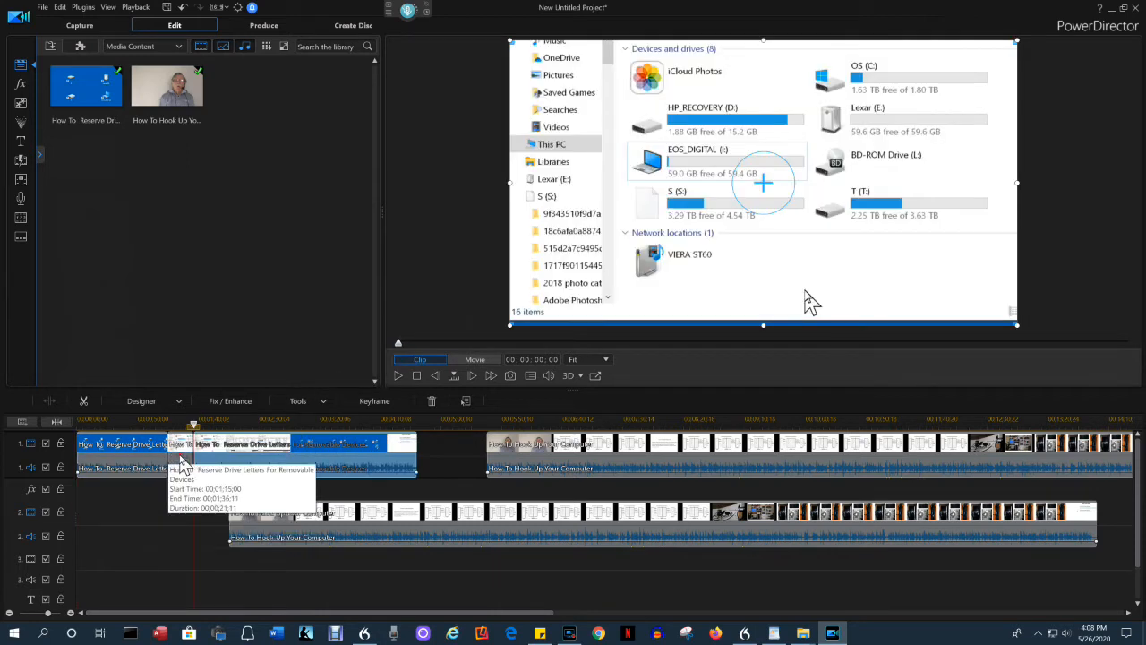
{"action": "left_click", "coordinate": [182, 456]}
{"action": "key", "text": "Delete"}
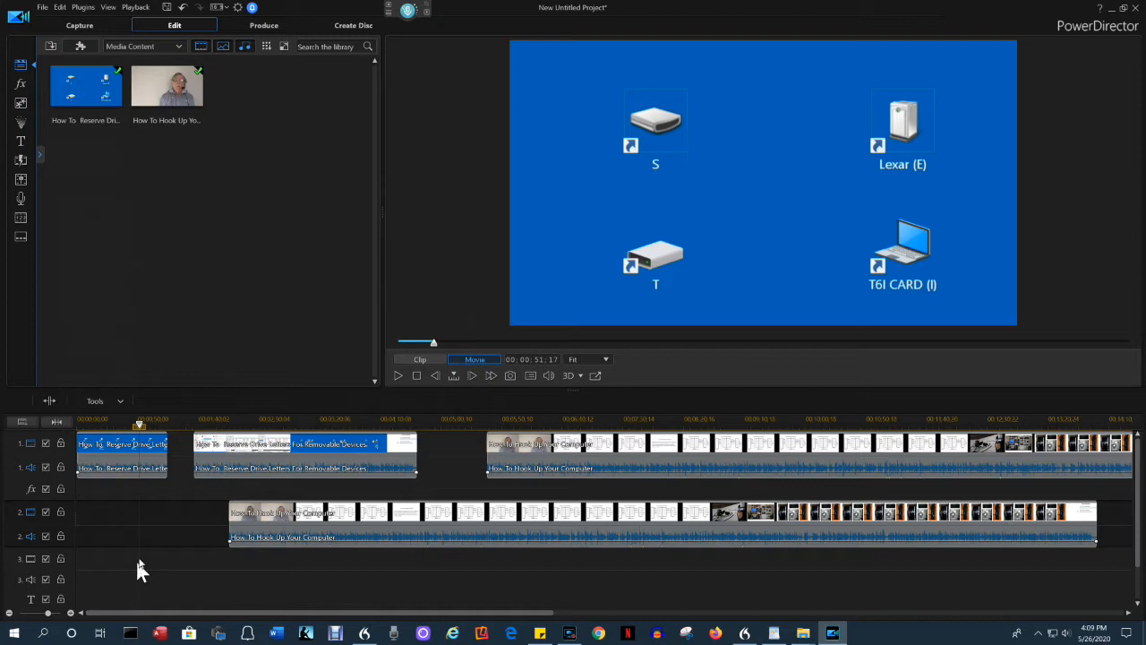
Preview the movie at several points along the timeline by scrubbing, stepping by single frames, fast-forwarding and playing
{"action": "left_click_drag", "start_coordinate": [139, 429], "coordinate": [227, 437]}
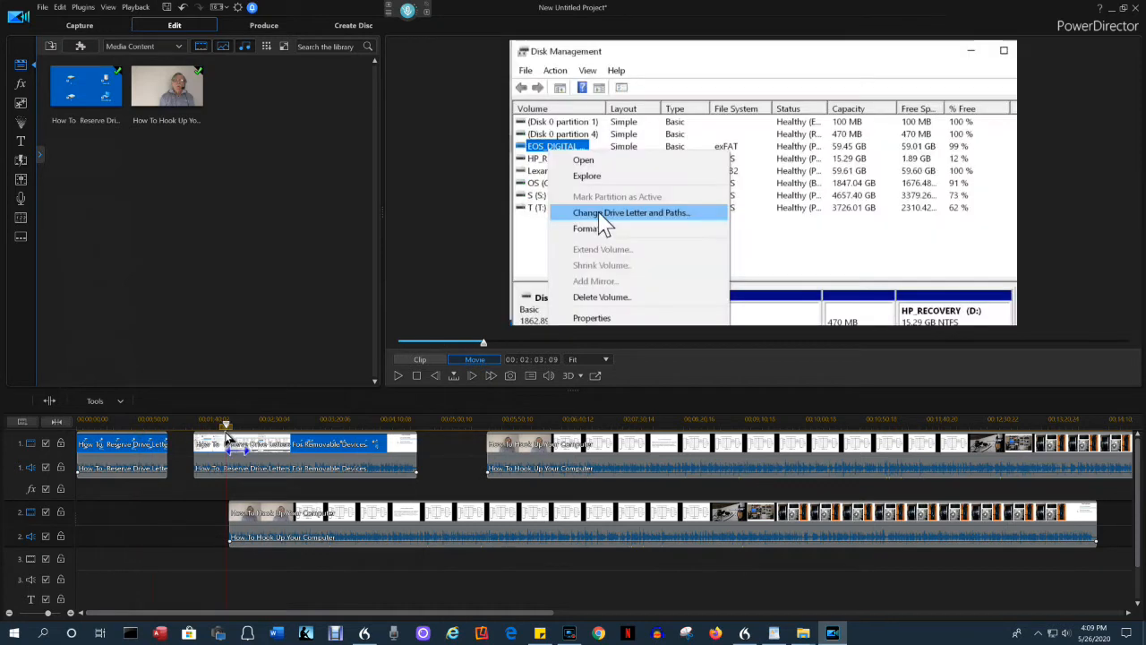
{"action": "left_click", "coordinate": [439, 426]}
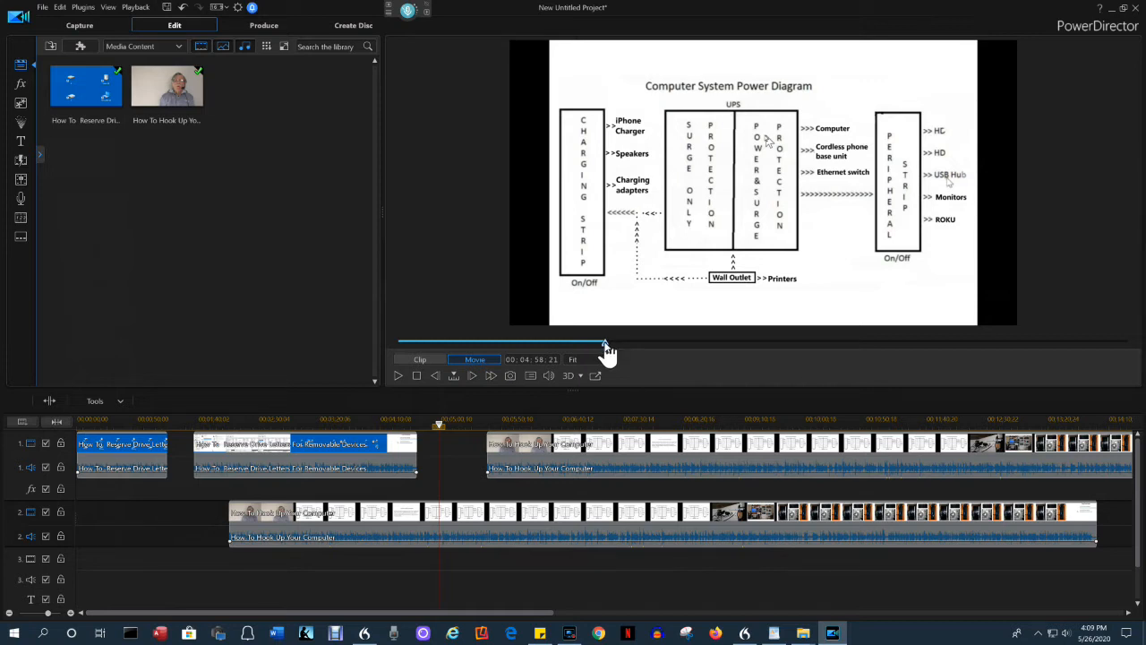
{"action": "left_click_drag", "start_coordinate": [606, 344], "coordinate": [768, 345]}
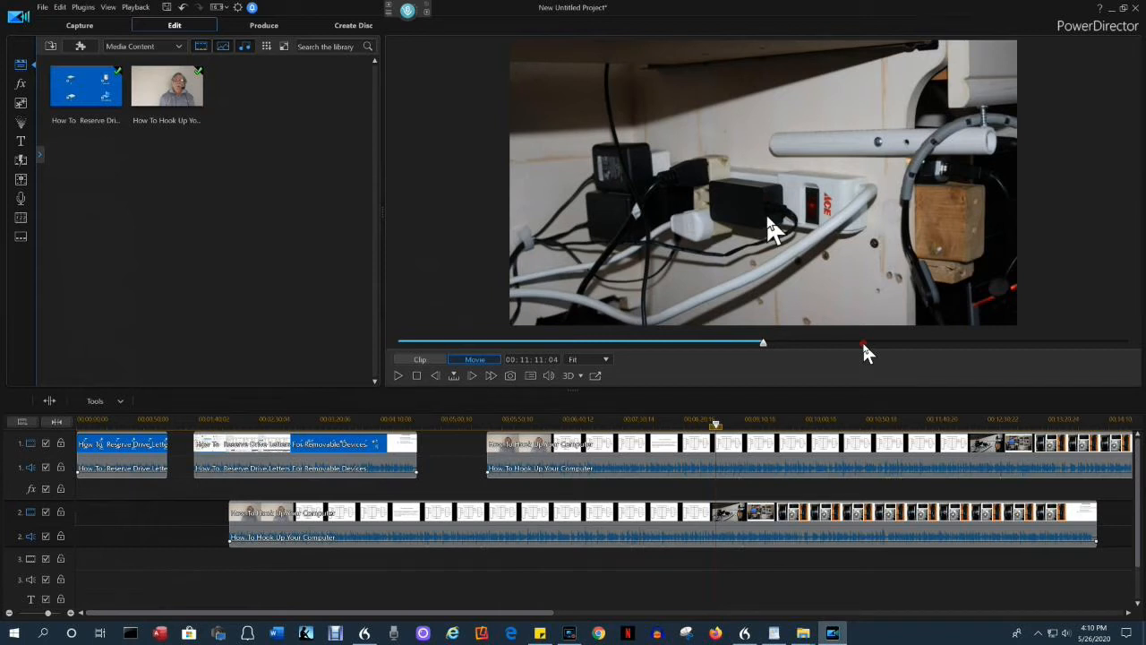
{"action": "left_click", "coordinate": [863, 345]}
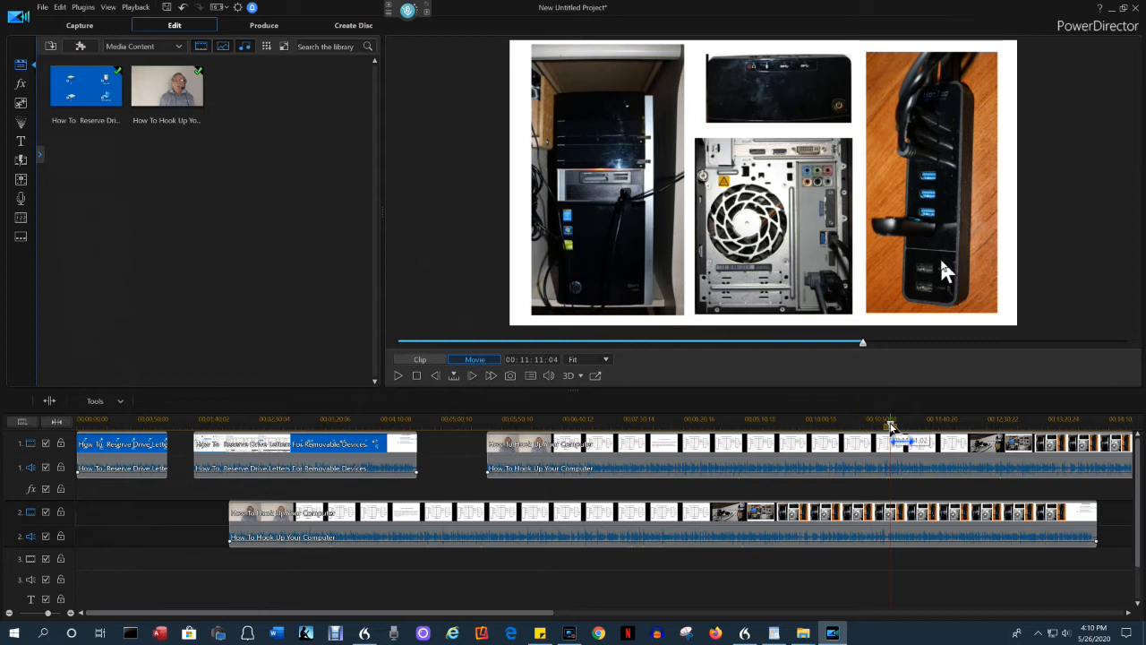
{"action": "left_click", "coordinate": [418, 377]}
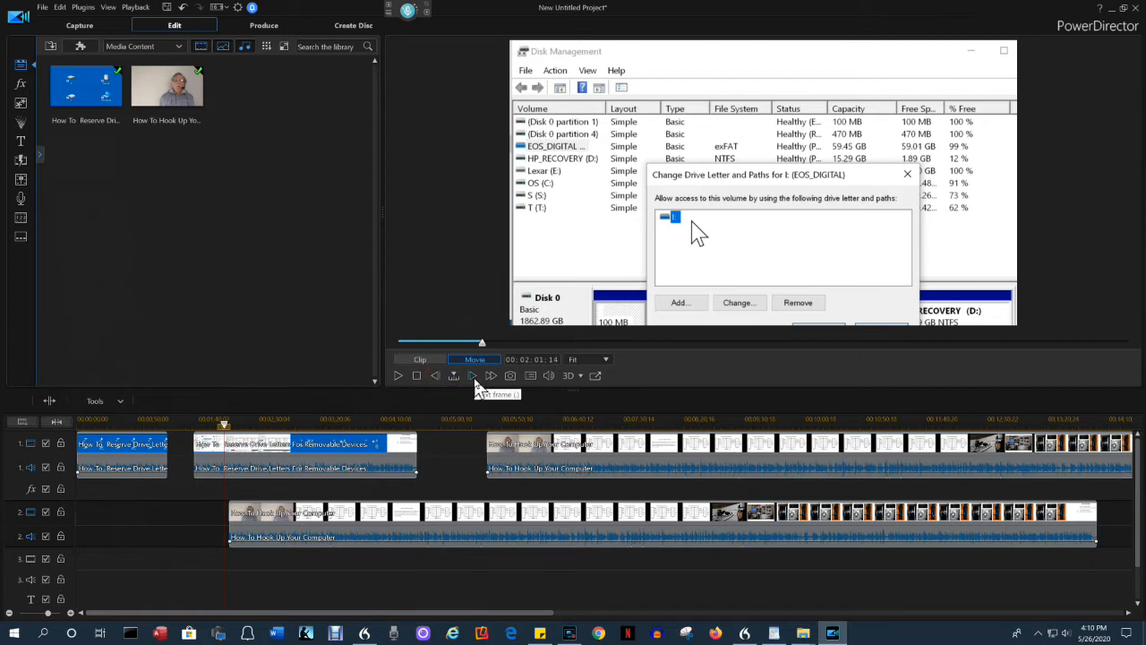
{"action": "left_click", "coordinate": [472, 376]}
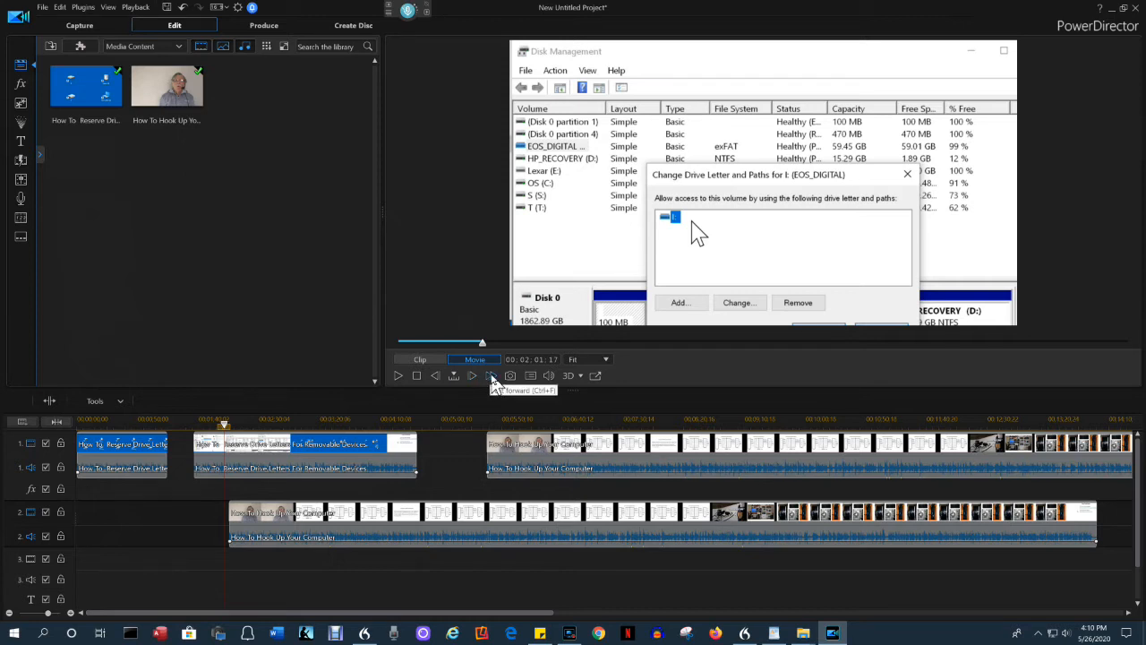
{"action": "left_click", "coordinate": [492, 376]}
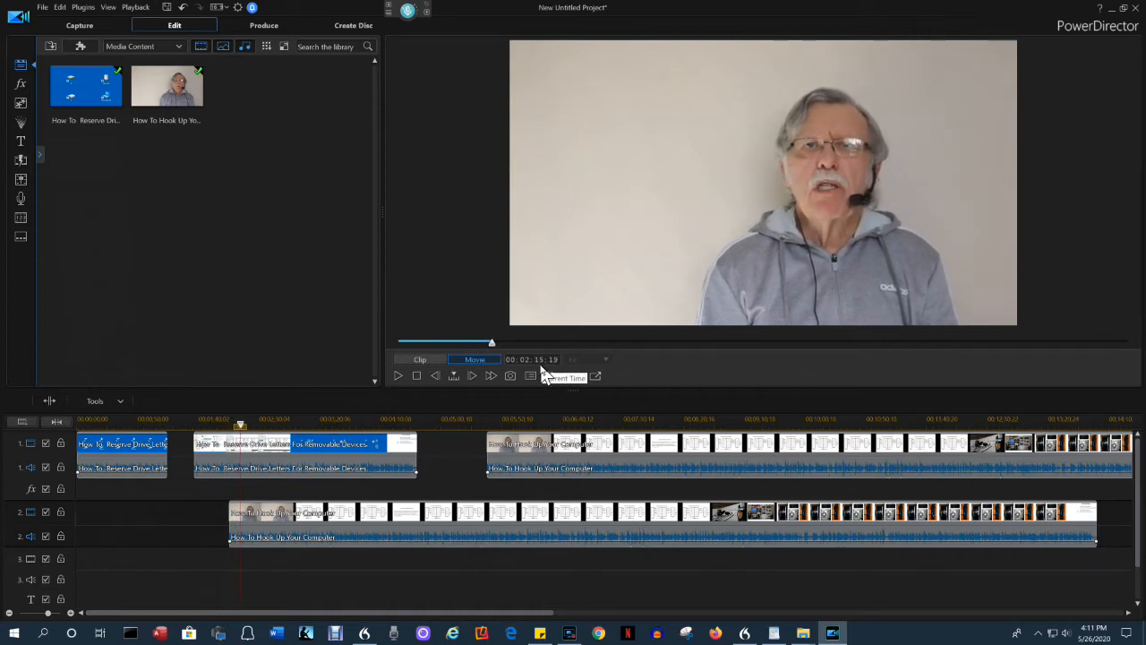
{"action": "left_click", "coordinate": [398, 375]}
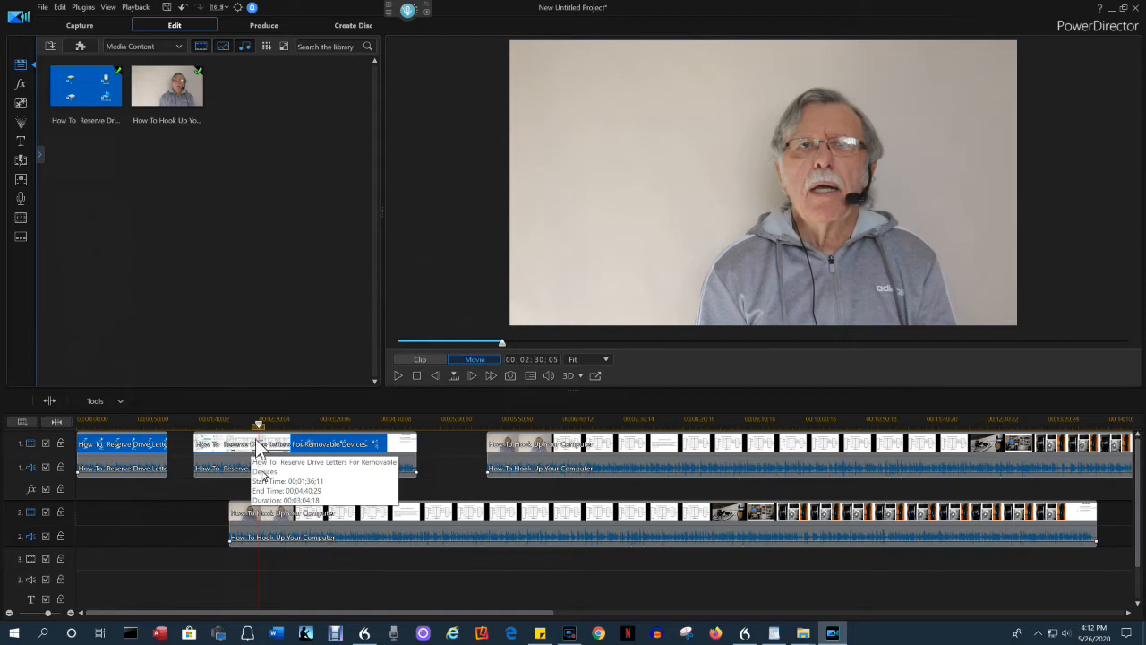
Split the clips on both tracks at 00;02;30;05, and split the later Reserve Drive Letters piece again at about 15 seconds into it
{"action": "left_click", "coordinate": [49, 401]}
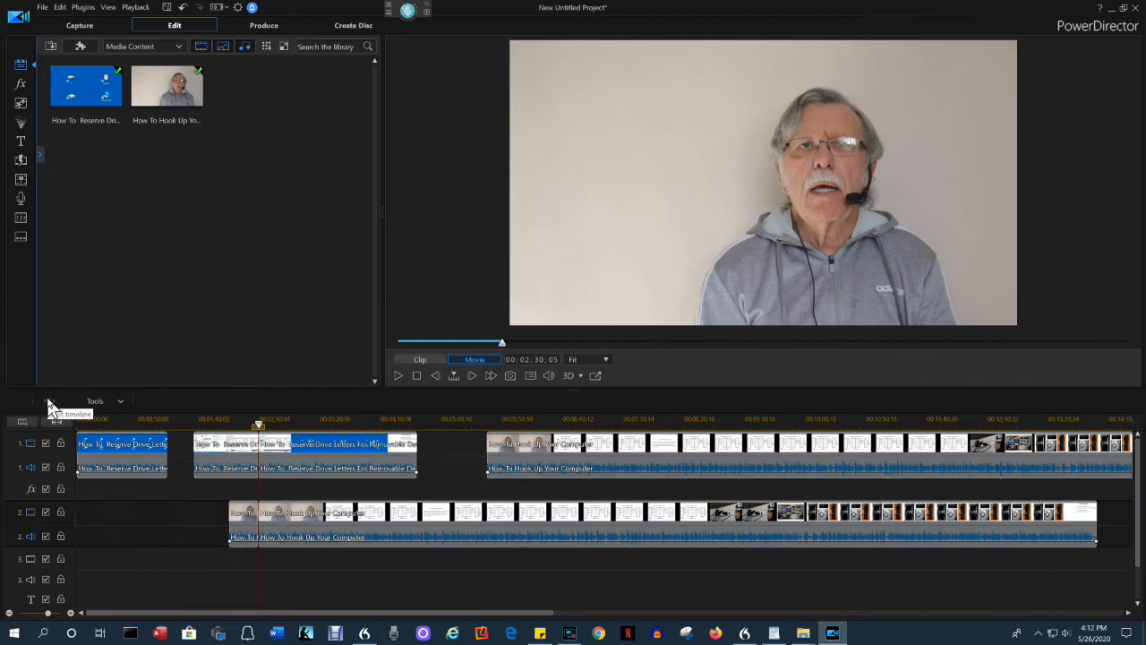
{"action": "left_click", "coordinate": [362, 468]}
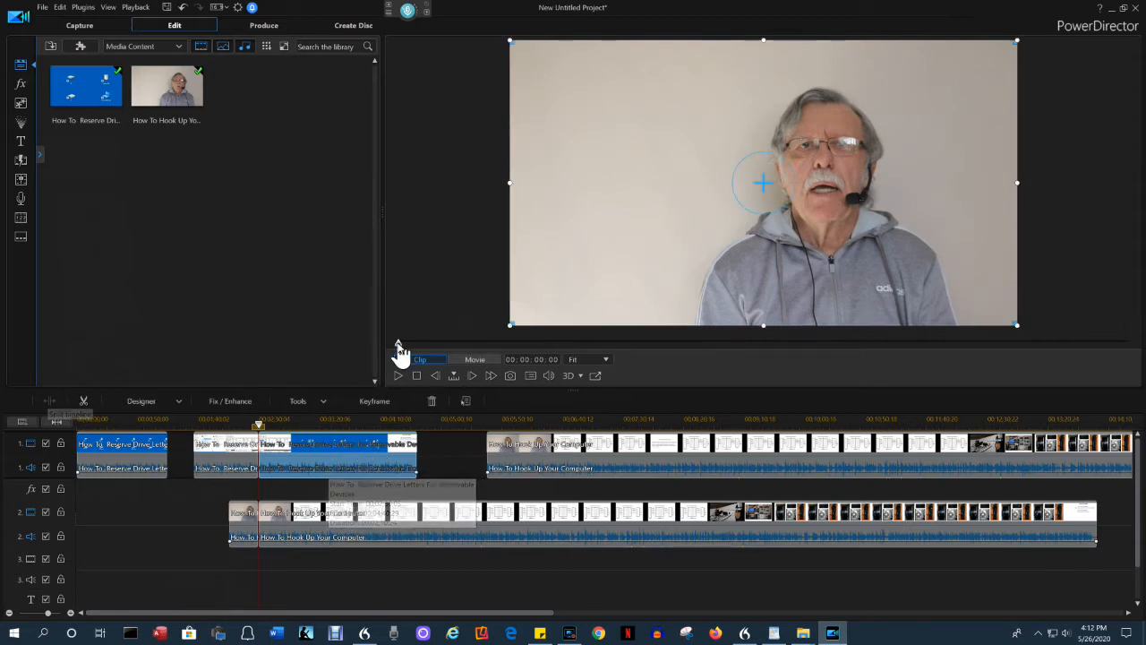
{"action": "left_click_drag", "start_coordinate": [399, 346], "coordinate": [472, 346]}
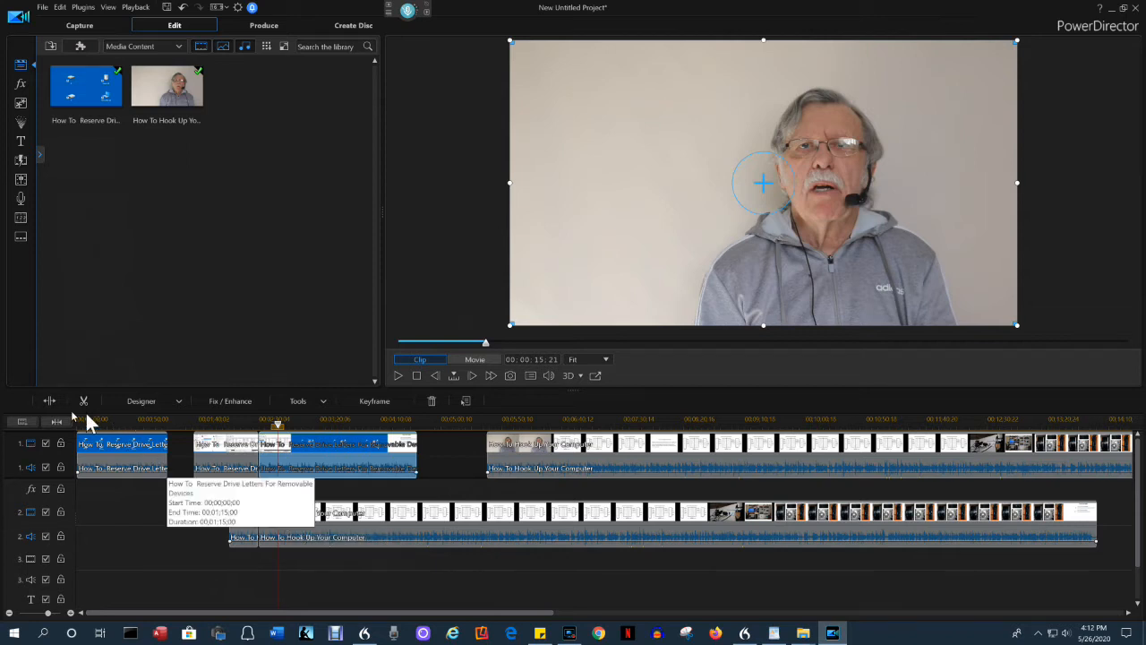
{"action": "left_click", "coordinate": [50, 400]}
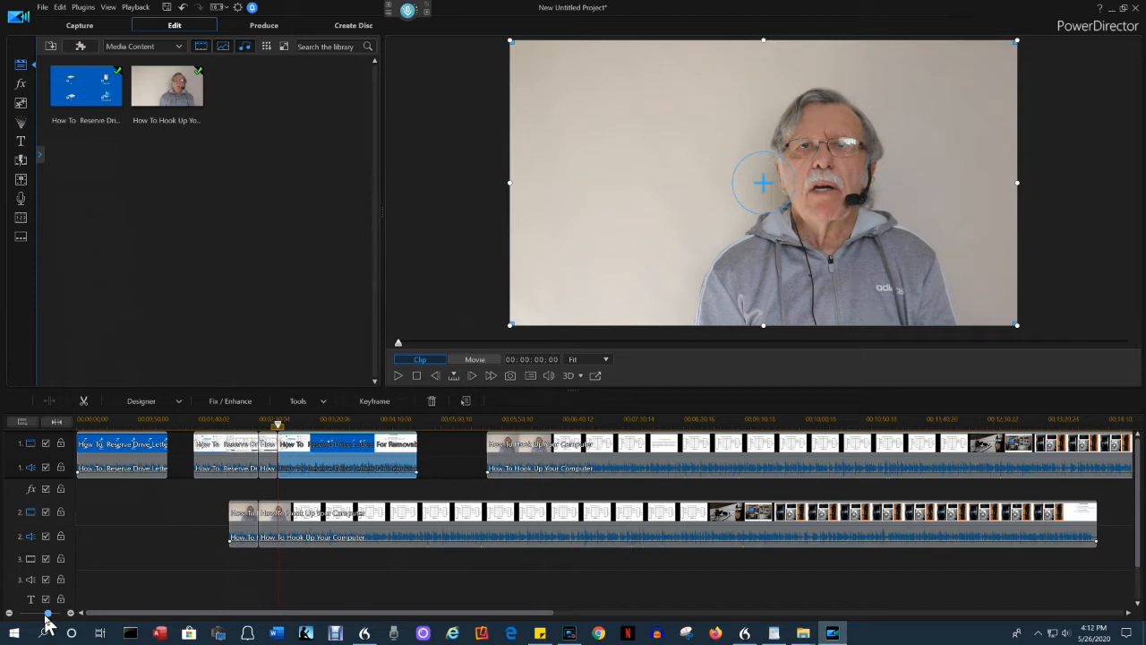
{"action": "left_click", "coordinate": [72, 613]}
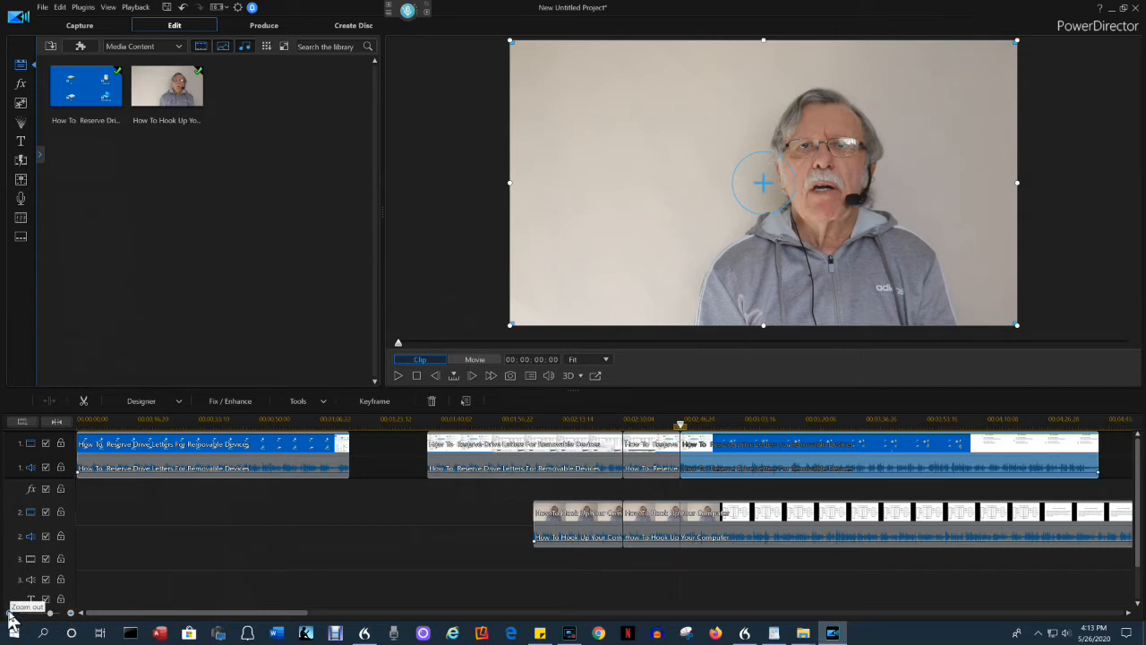
{"action": "left_click", "coordinate": [10, 614]}
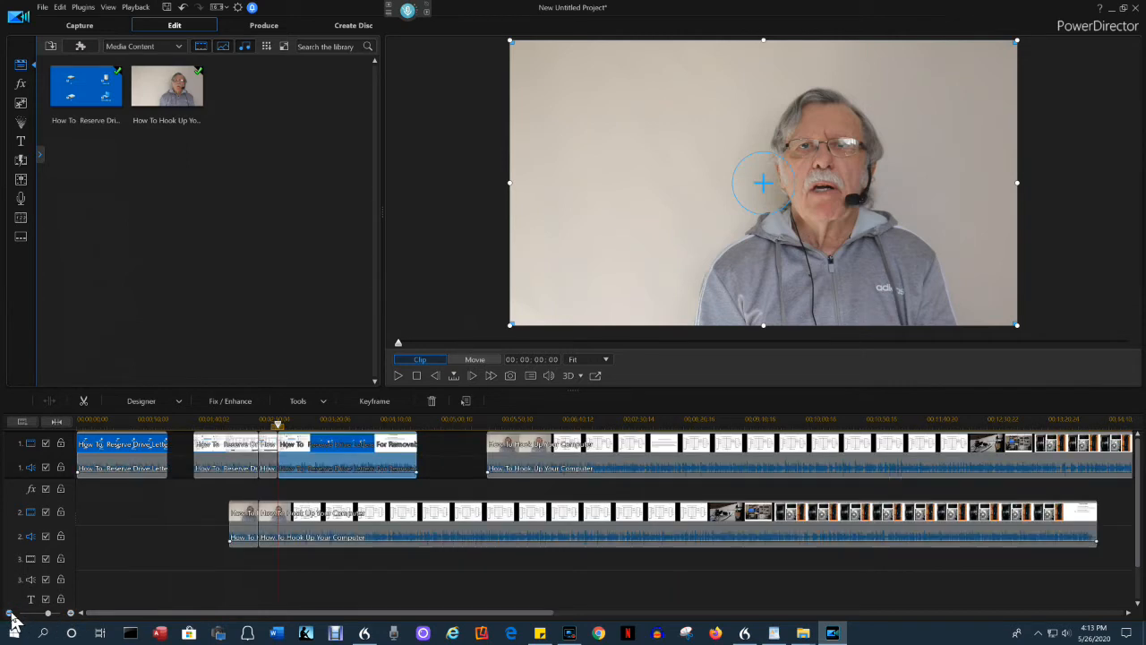
{"action": "left_click", "coordinate": [70, 615]}
{"action": "left_click", "coordinate": [70, 614]}
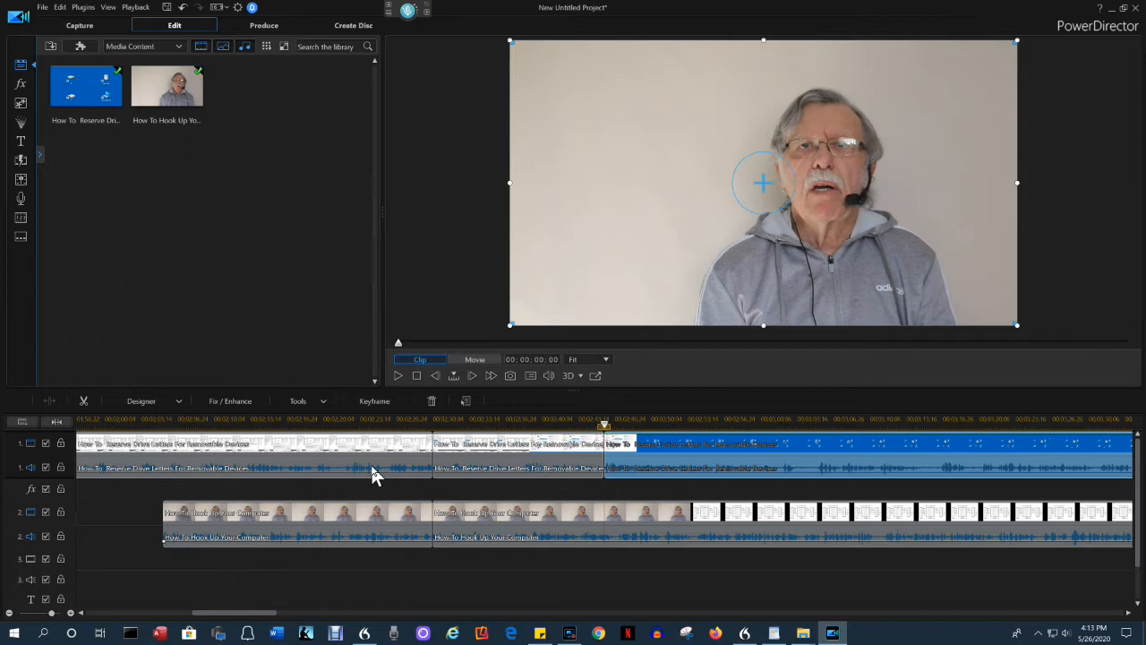
{"action": "left_click", "coordinate": [70, 612]}
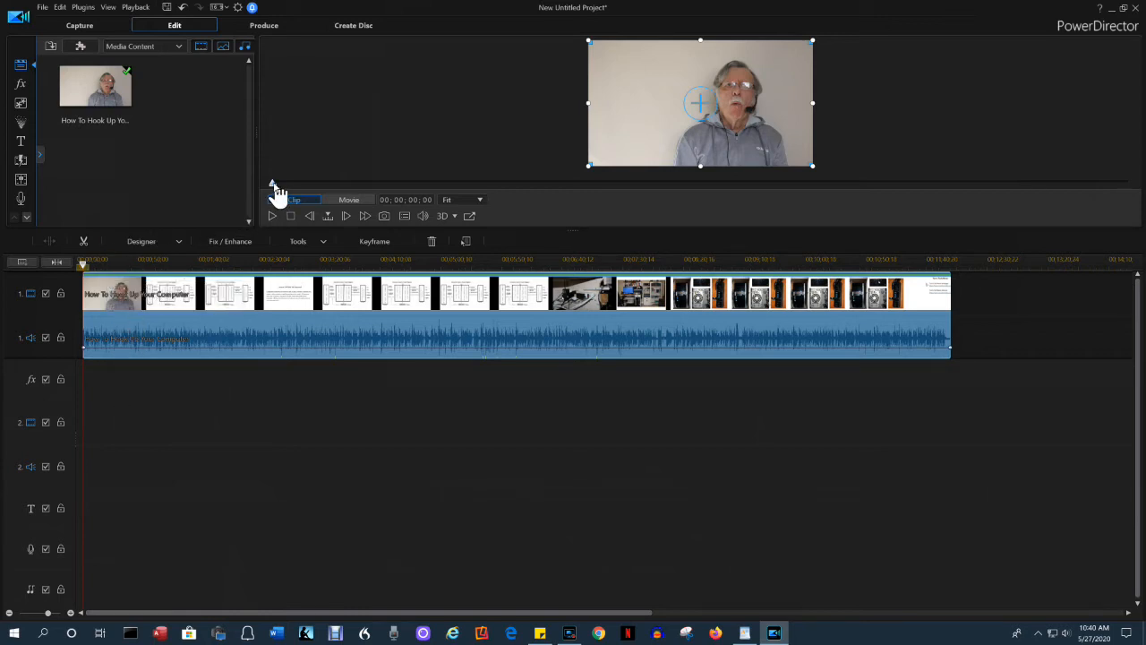
Split the Hook Up Your Computer clip at 00;01;05;28, and split its remaining piece again at about 1 minute 21 seconds into it
{"action": "left_click_drag", "start_coordinate": [274, 188], "coordinate": [350, 190]}
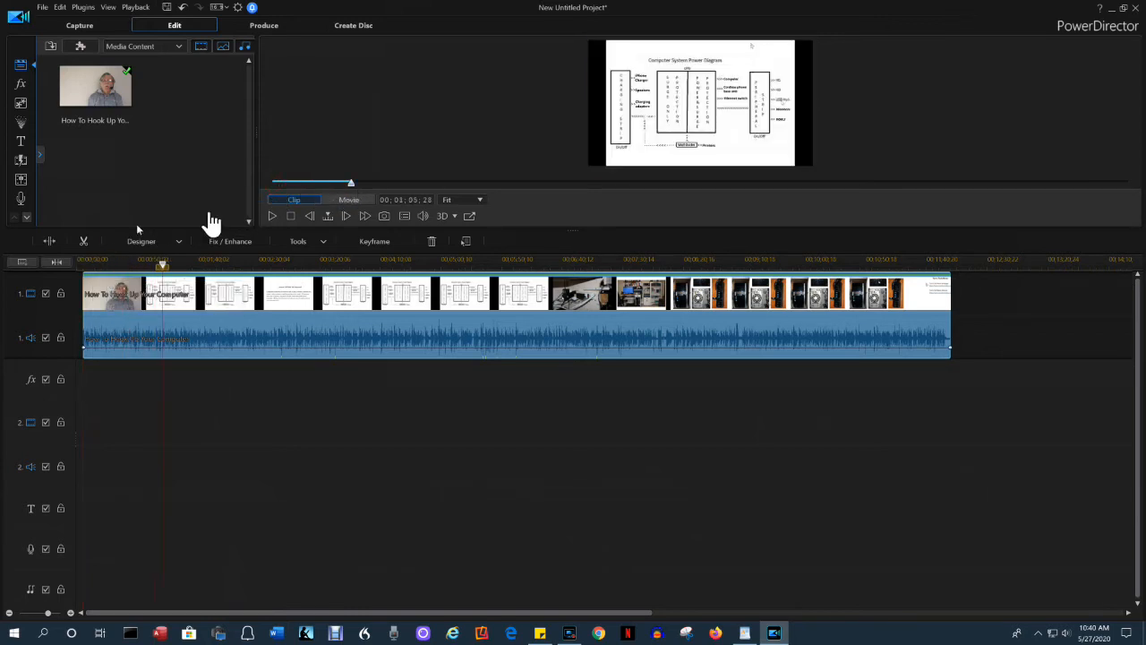
{"action": "left_click", "coordinate": [49, 240]}
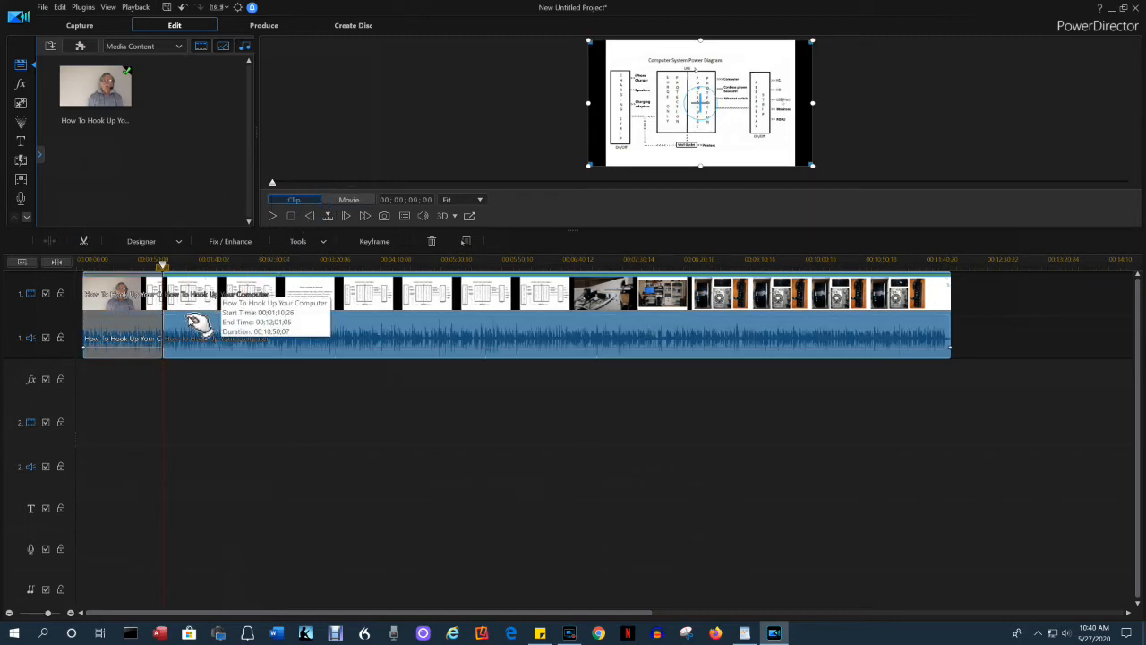
{"action": "left_click_drag", "start_coordinate": [274, 187], "coordinate": [380, 188]}
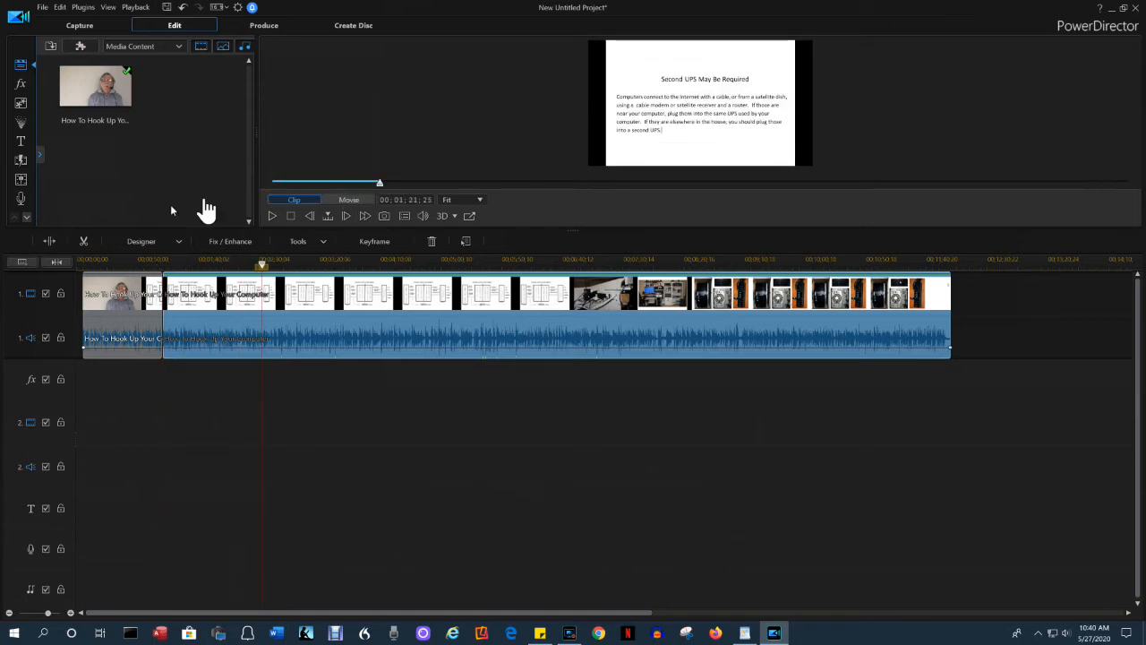
{"action": "left_click", "coordinate": [47, 241]}
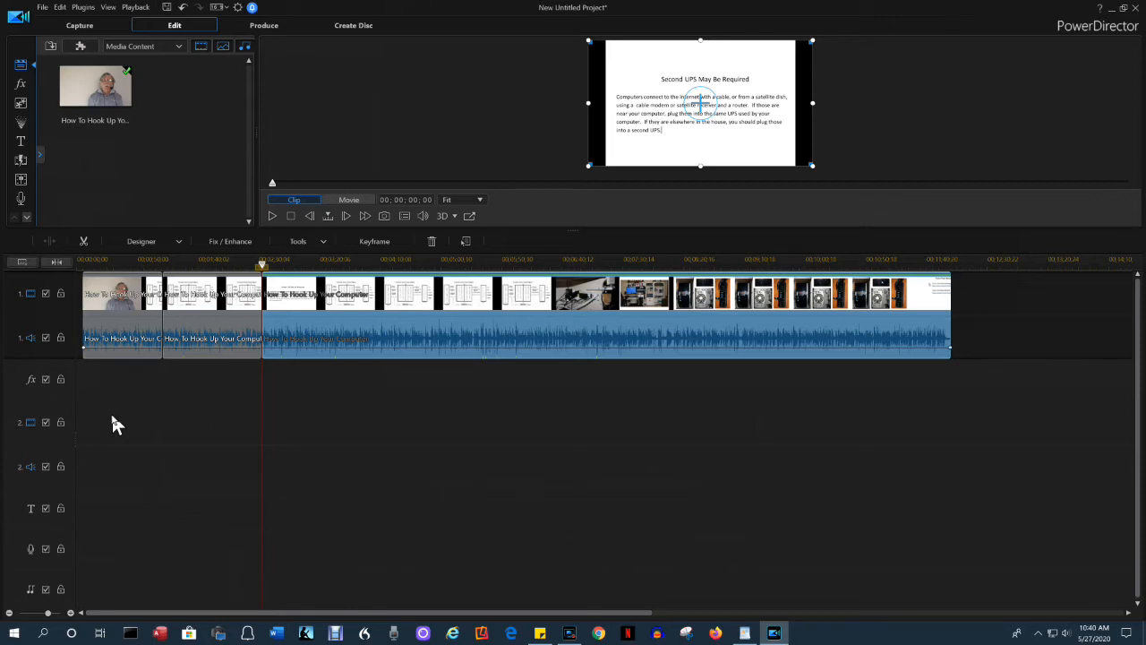
Remove all unused content from the media library
{"action": "right_click", "coordinate": [158, 160]}
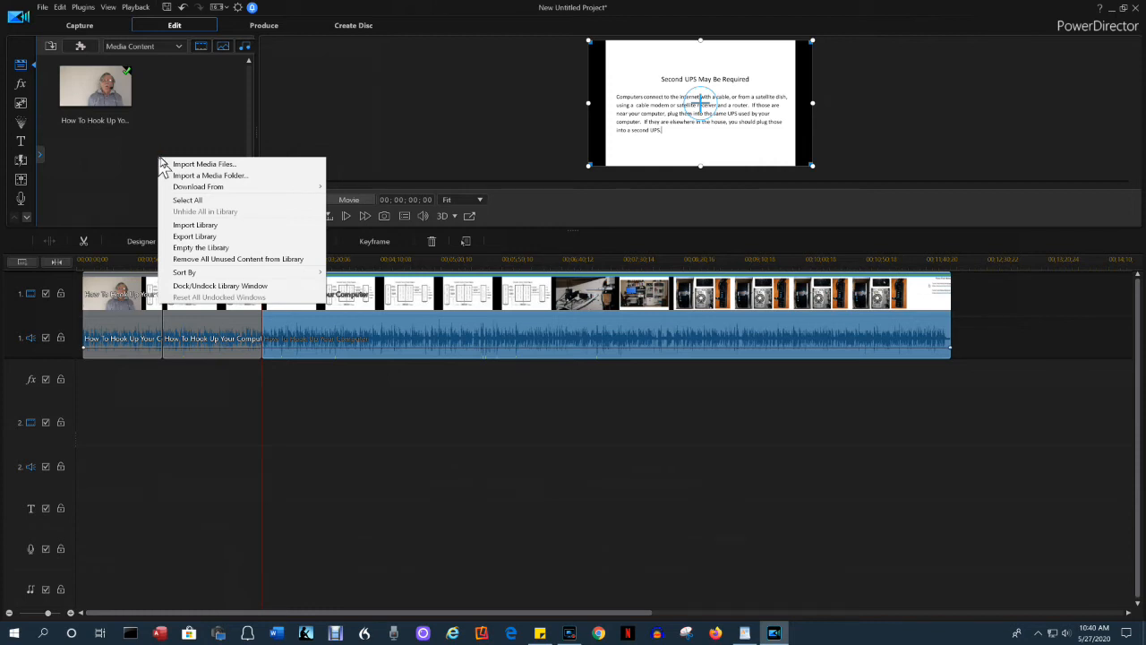
{"action": "left_click", "coordinate": [234, 260]}
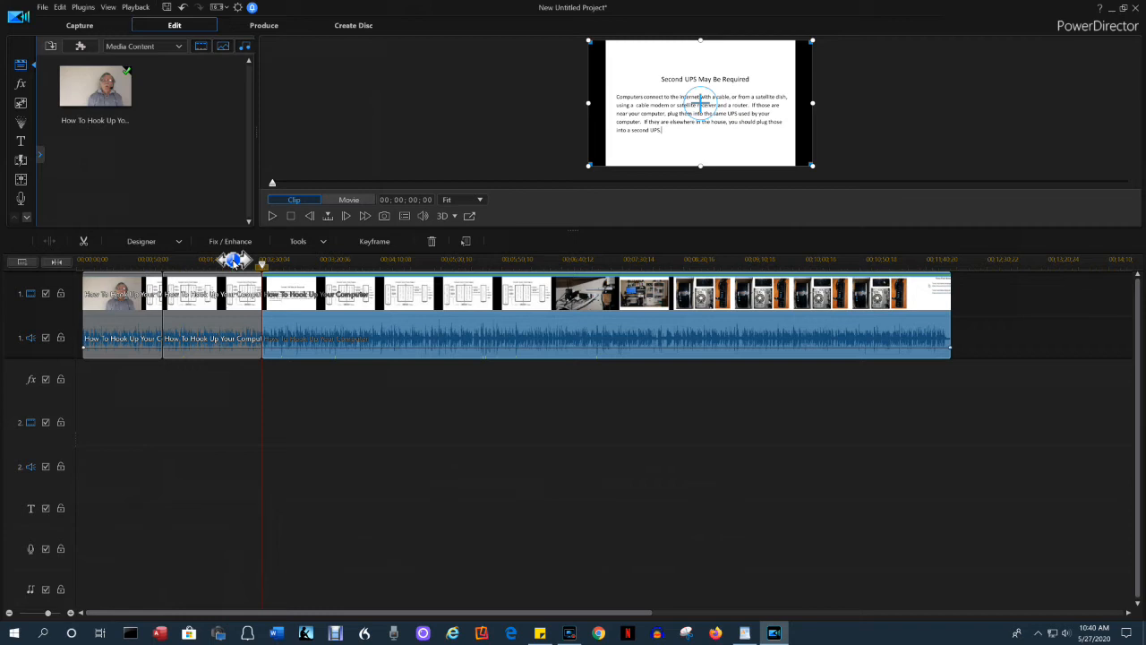
Select all three pieces of the Hook Up Your Computer clip on track 1 and move them together to track 2
{"action": "left_click", "coordinate": [122, 413]}
{"action": "left_click_drag", "start_coordinate": [864, 339], "coordinate": [915, 312]}
{"action": "left_click_drag", "start_coordinate": [441, 329], "coordinate": [467, 425]}
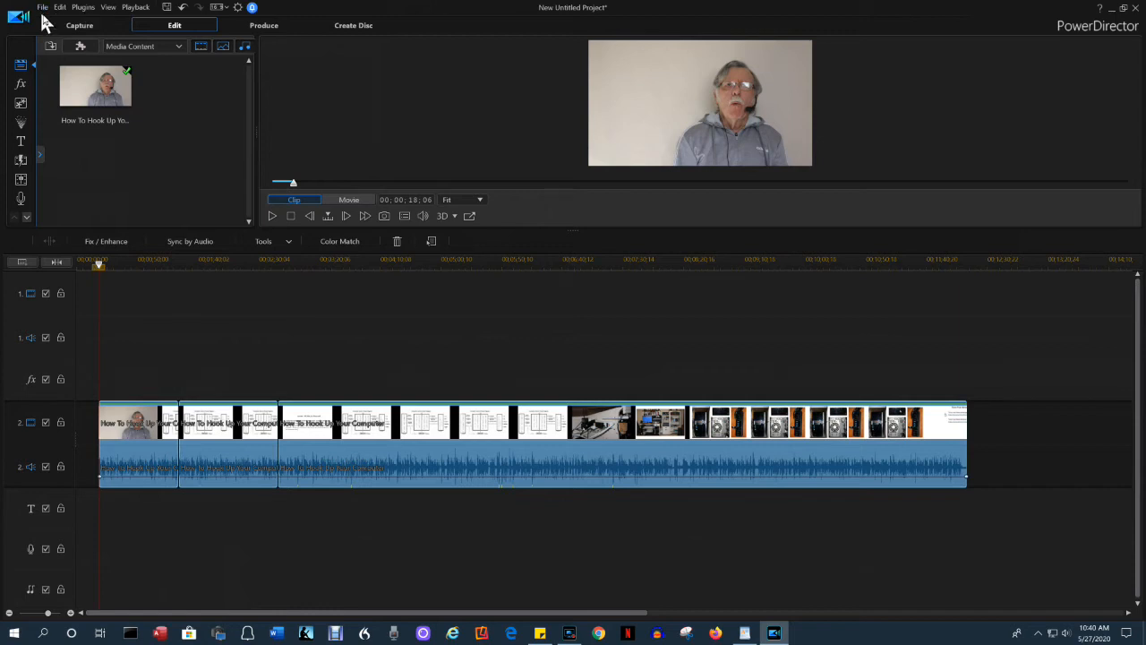
Manually delete all temporary files from the general preferences, and close the temp file list
{"action": "left_click", "coordinate": [58, 9]}
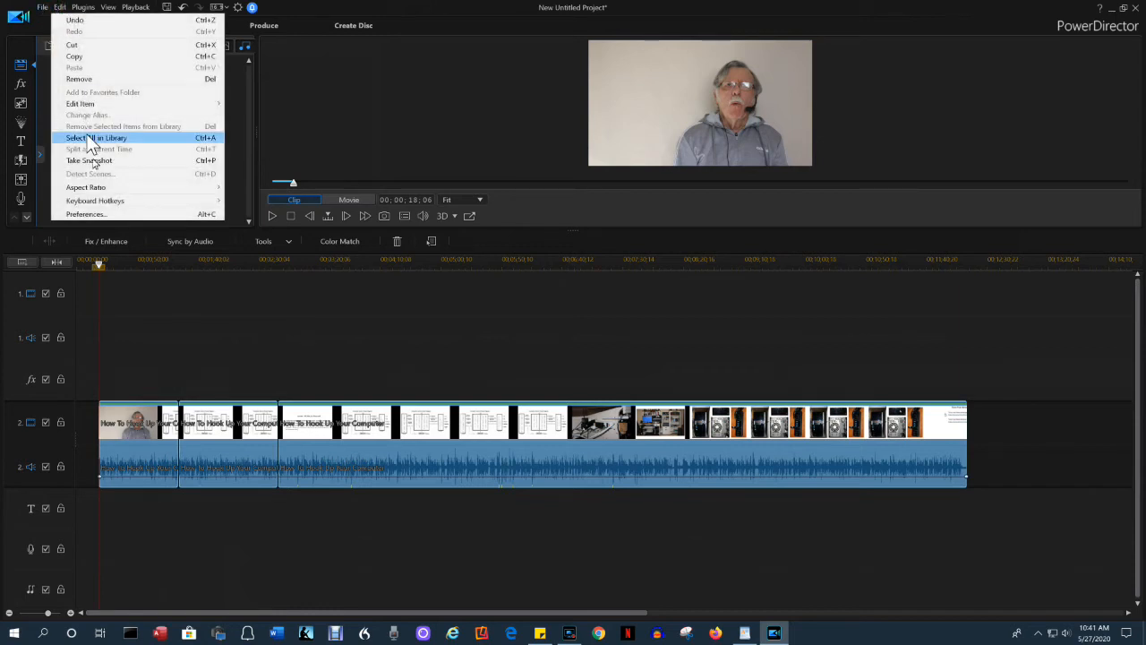
{"action": "left_click", "coordinate": [99, 218]}
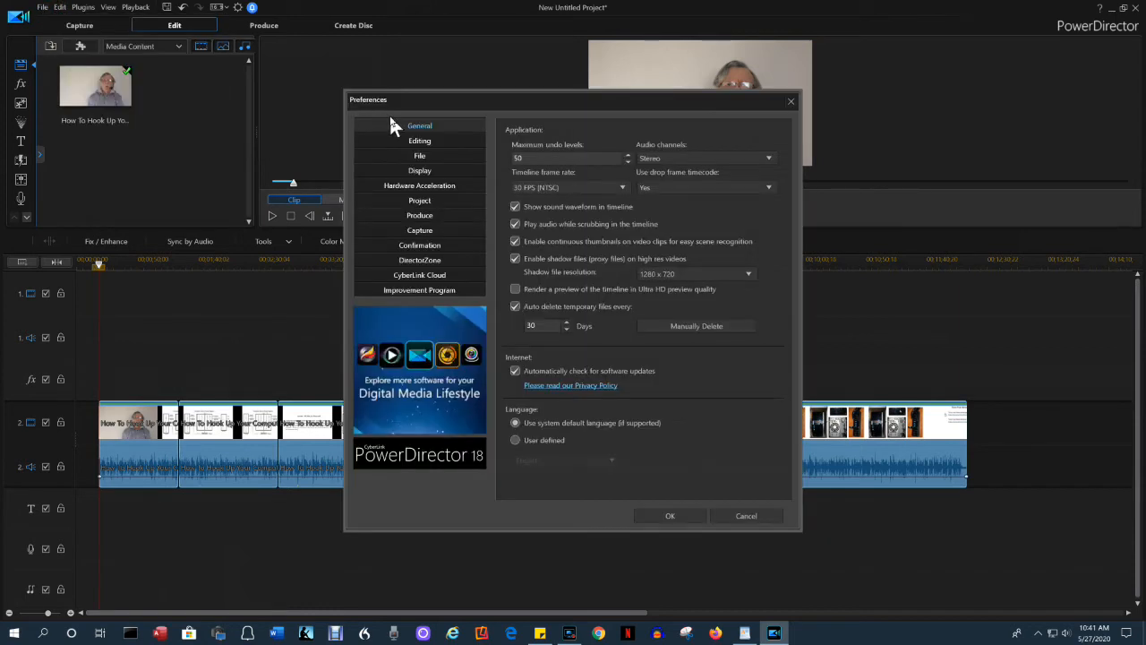
{"action": "left_click", "coordinate": [695, 323]}
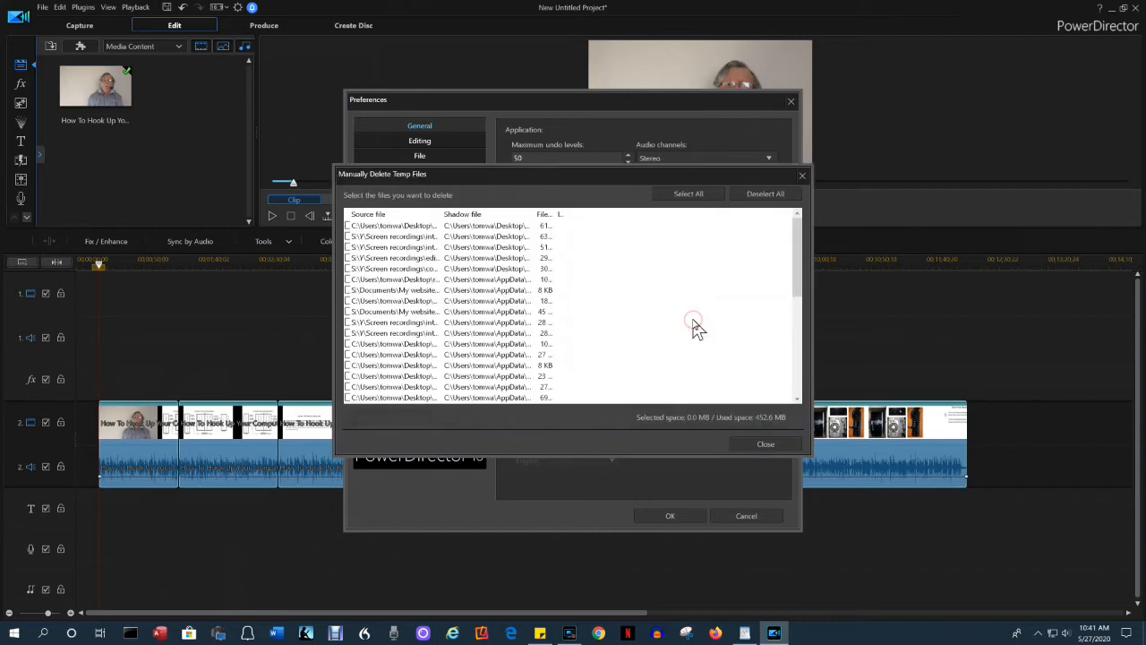
{"action": "left_click", "coordinate": [688, 194]}
{"action": "left_click", "coordinate": [388, 417]}
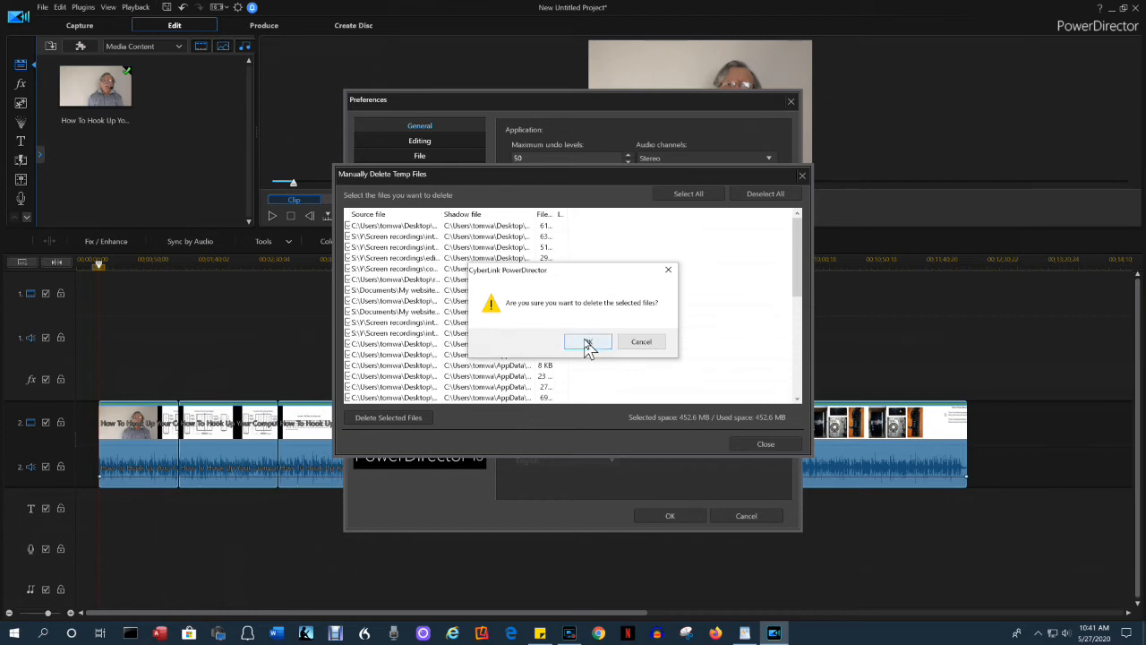
{"action": "left_click", "coordinate": [587, 344]}
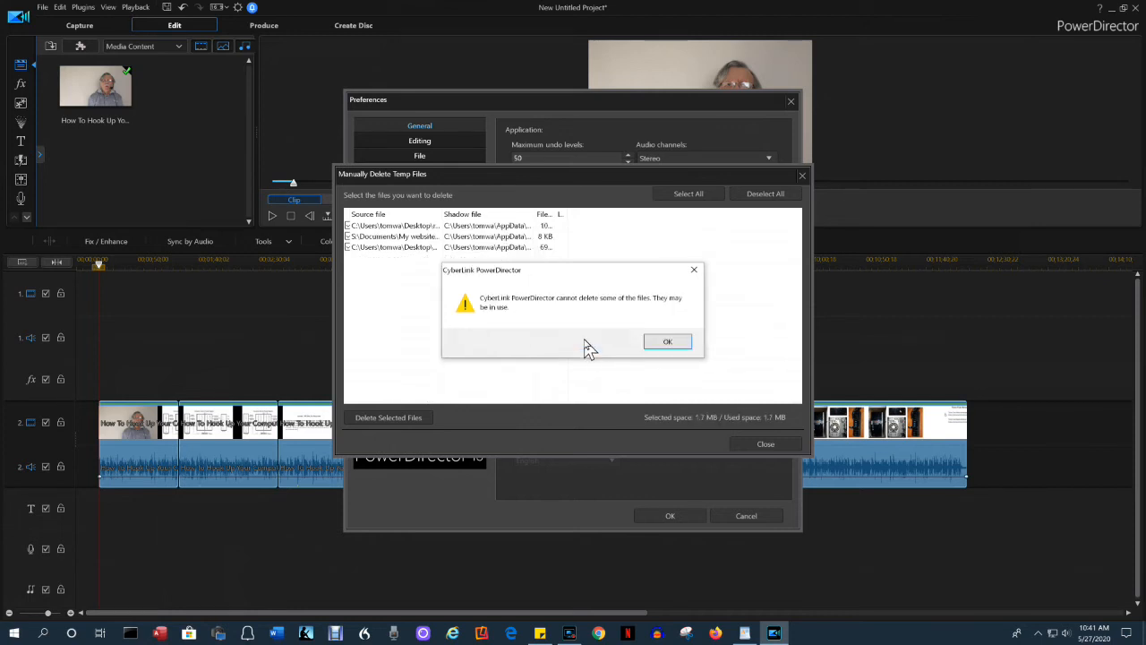
{"action": "left_click", "coordinate": [683, 347]}
{"action": "left_click", "coordinate": [755, 444]}
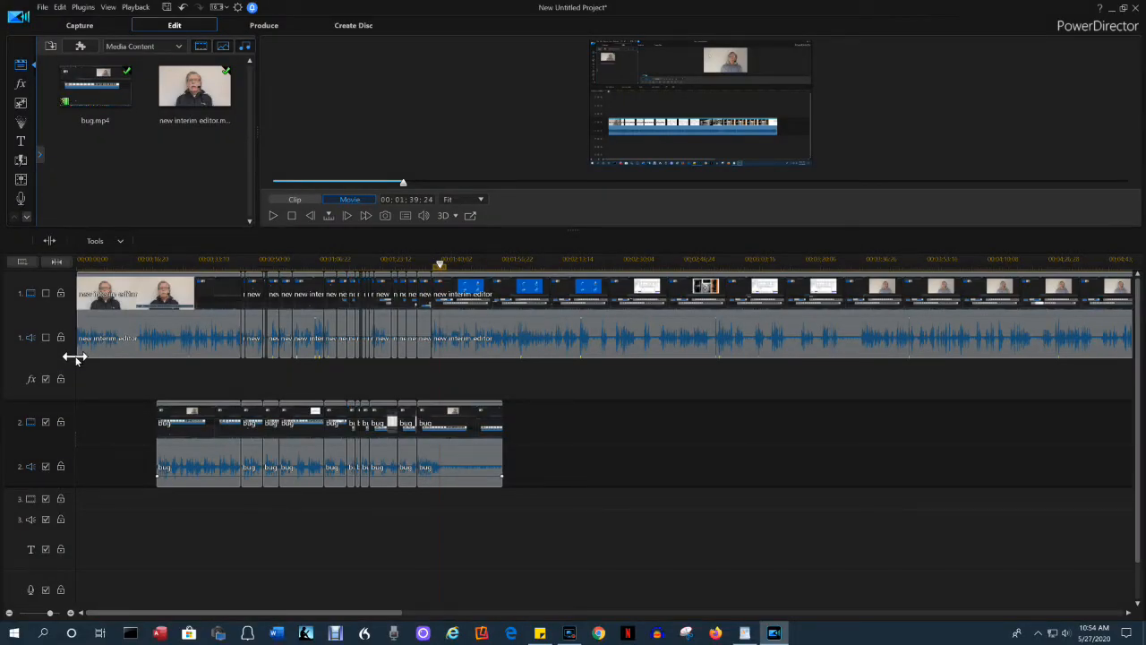
Save the project to the Desktop as temp, and open the saved temp.pds file from there
{"action": "left_click", "coordinate": [42, 8]}
{"action": "left_click", "coordinate": [53, 76]}
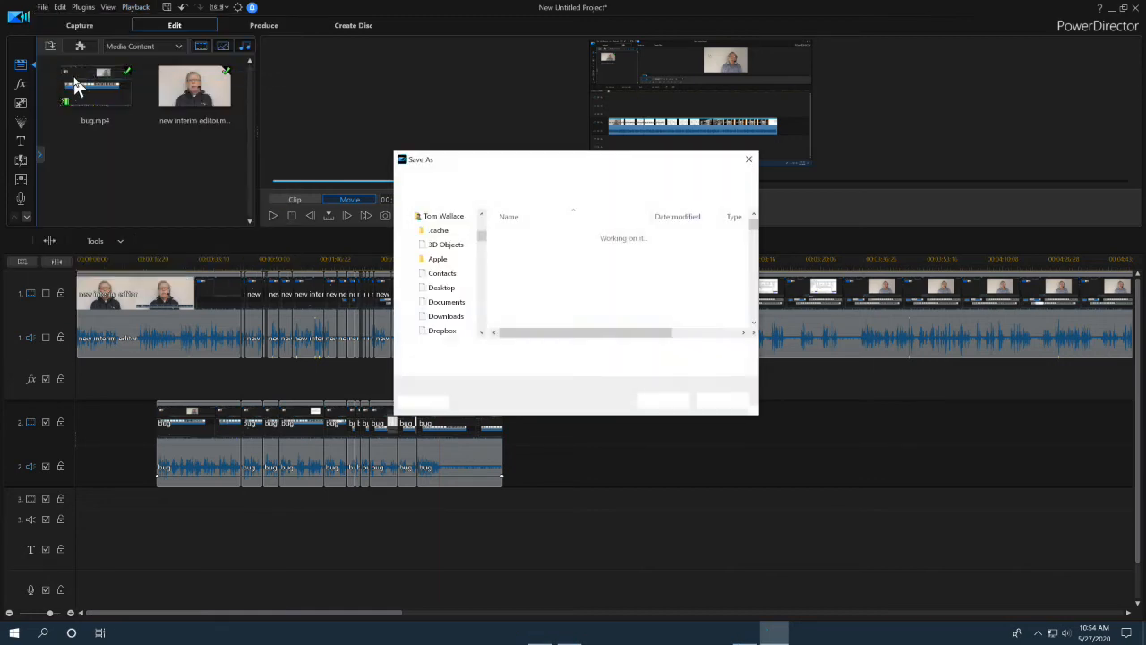
{"action": "type", "text": "temp"}
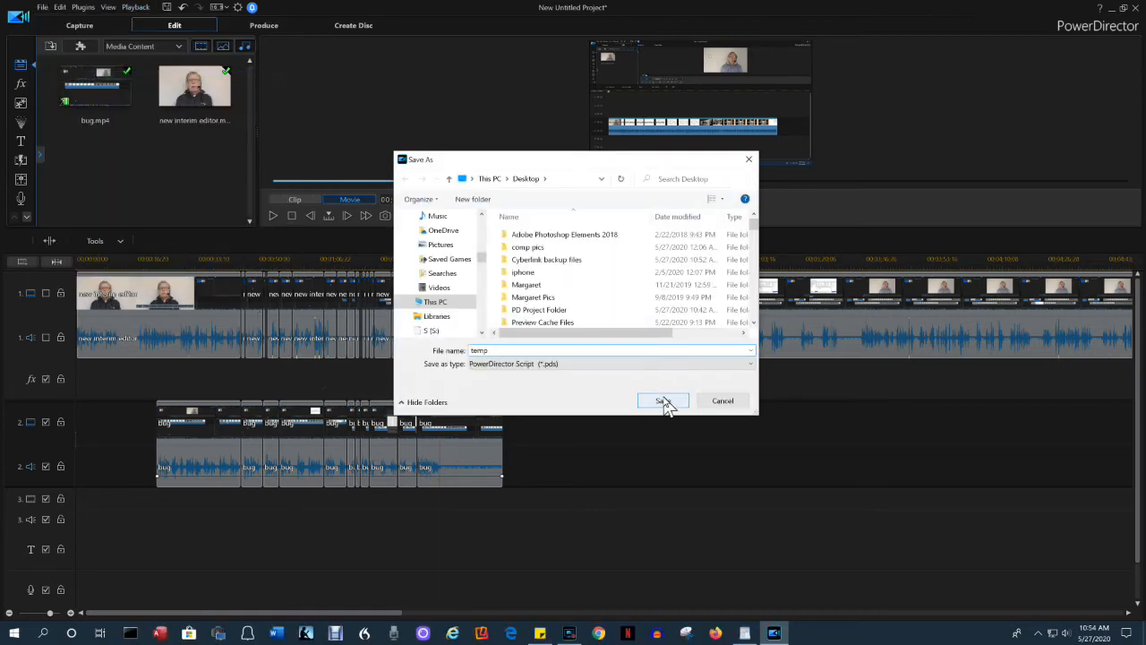
{"action": "left_click", "coordinate": [663, 401]}
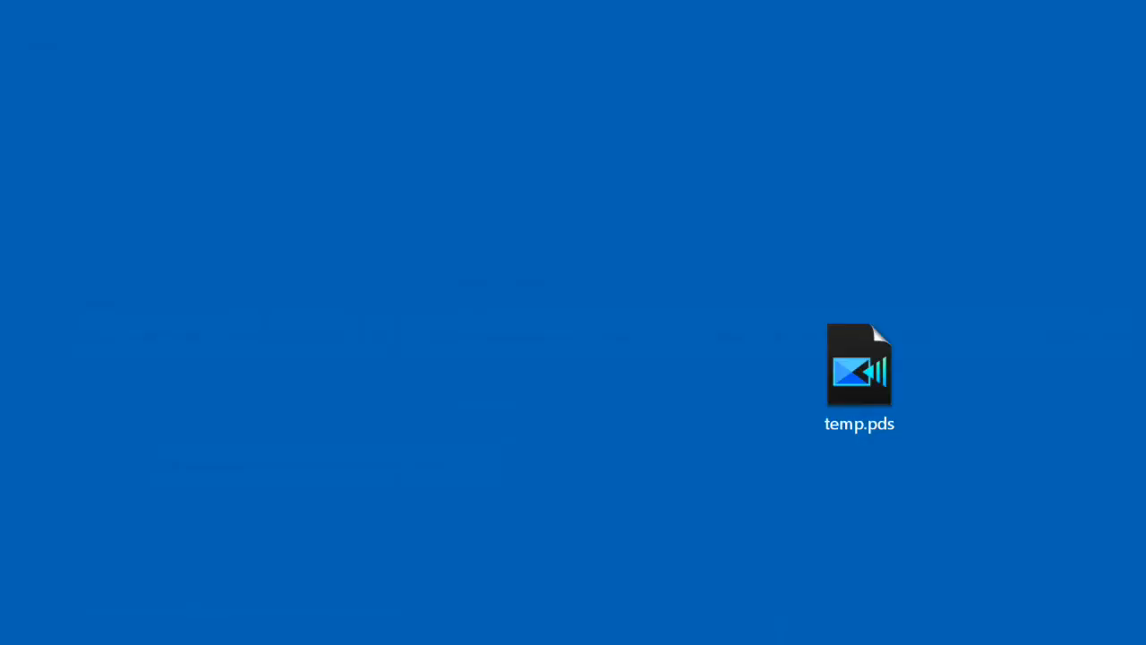
{"action": "double_click", "coordinate": [844, 369]}
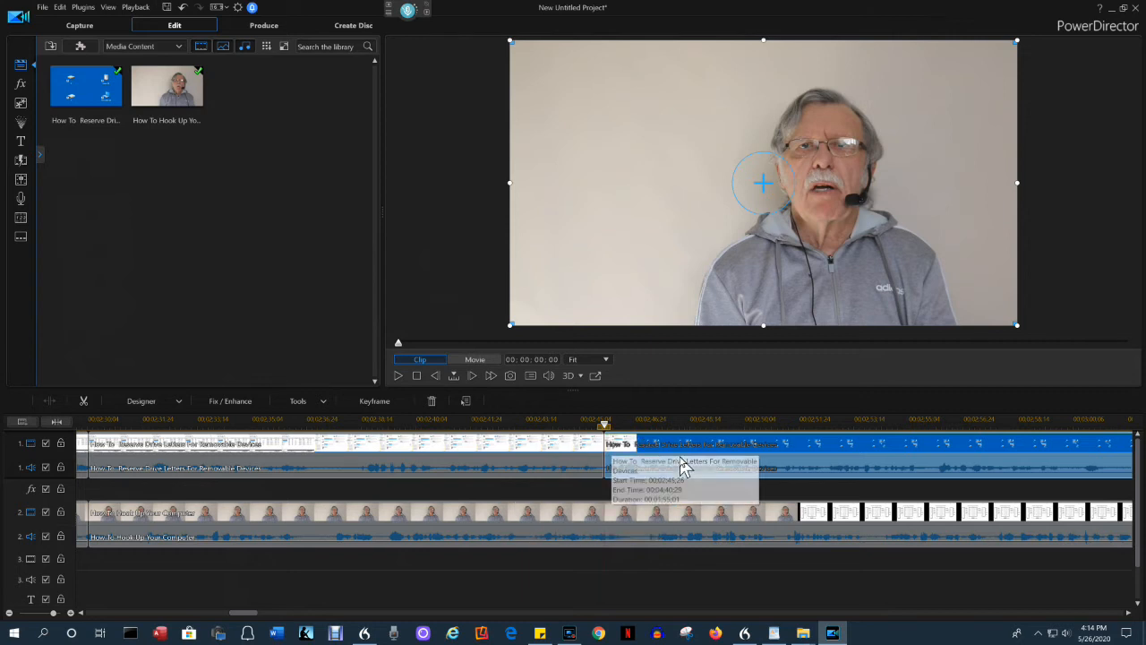
Compare movie and clip preview modes, selecting the later Reserve Drive Letters piece and previewing it at 00;00;05;02 before deselecting it
{"action": "left_click", "coordinate": [475, 359]}
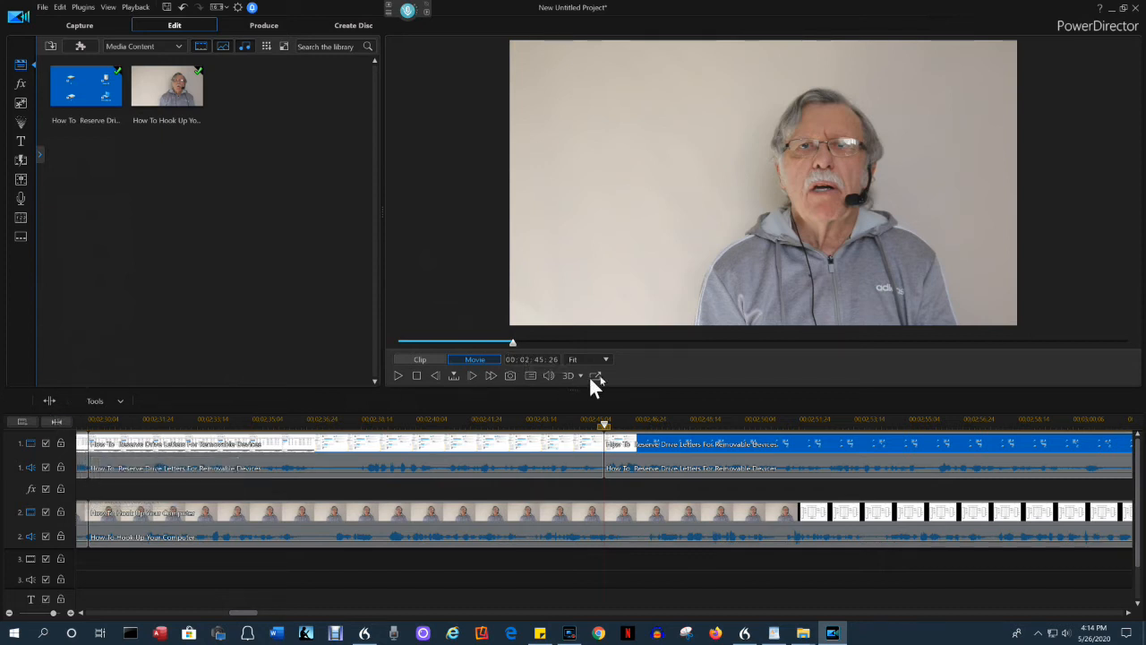
{"action": "left_click", "coordinate": [667, 454]}
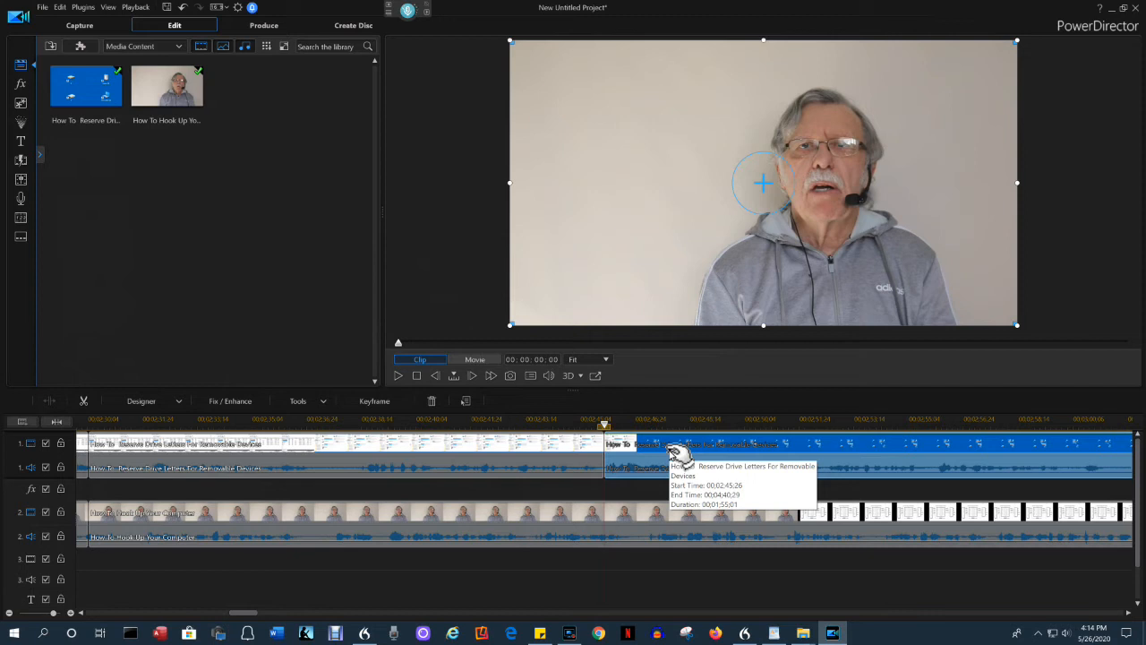
{"action": "left_click", "coordinate": [430, 343]}
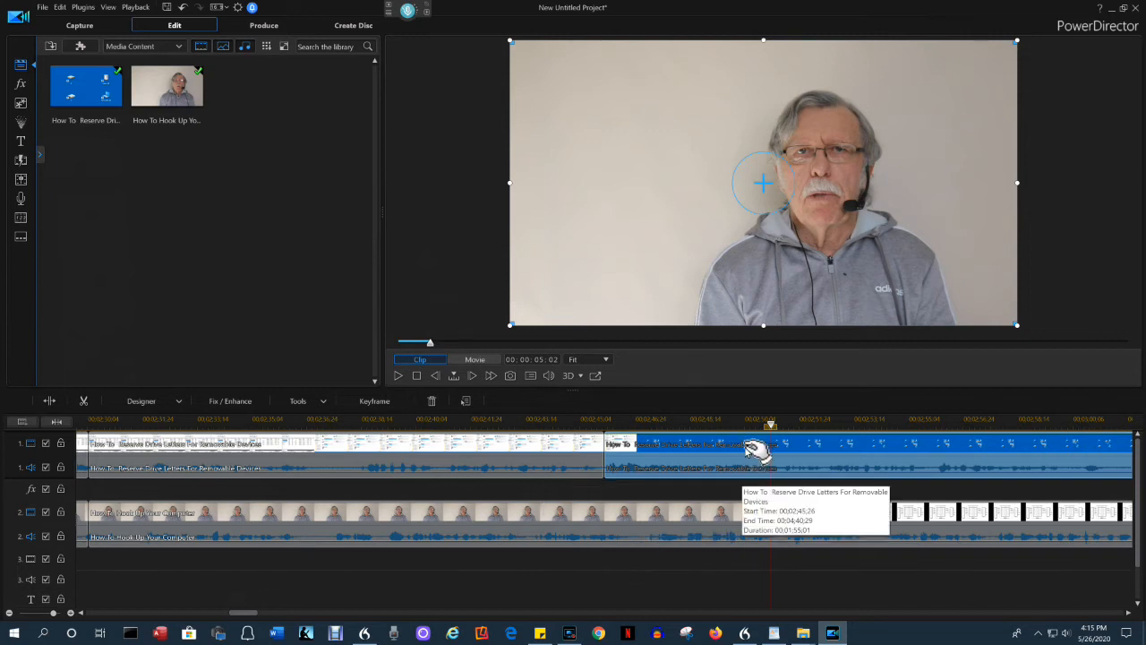
{"action": "left_click", "coordinate": [677, 574]}
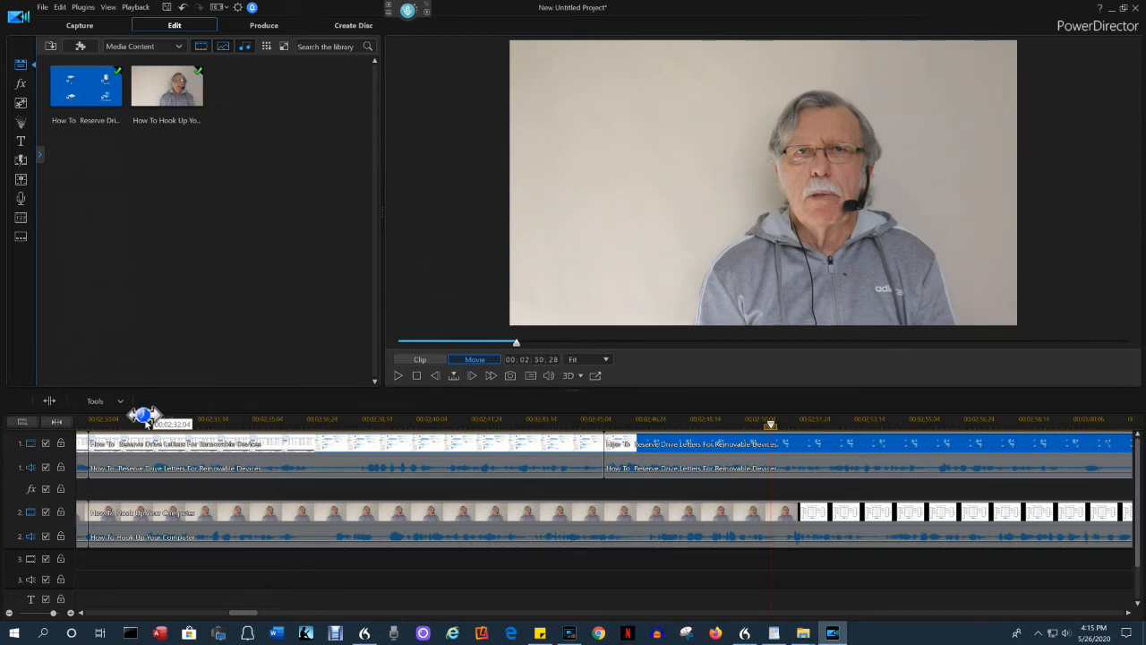
{"action": "left_click", "coordinate": [60, 451]}
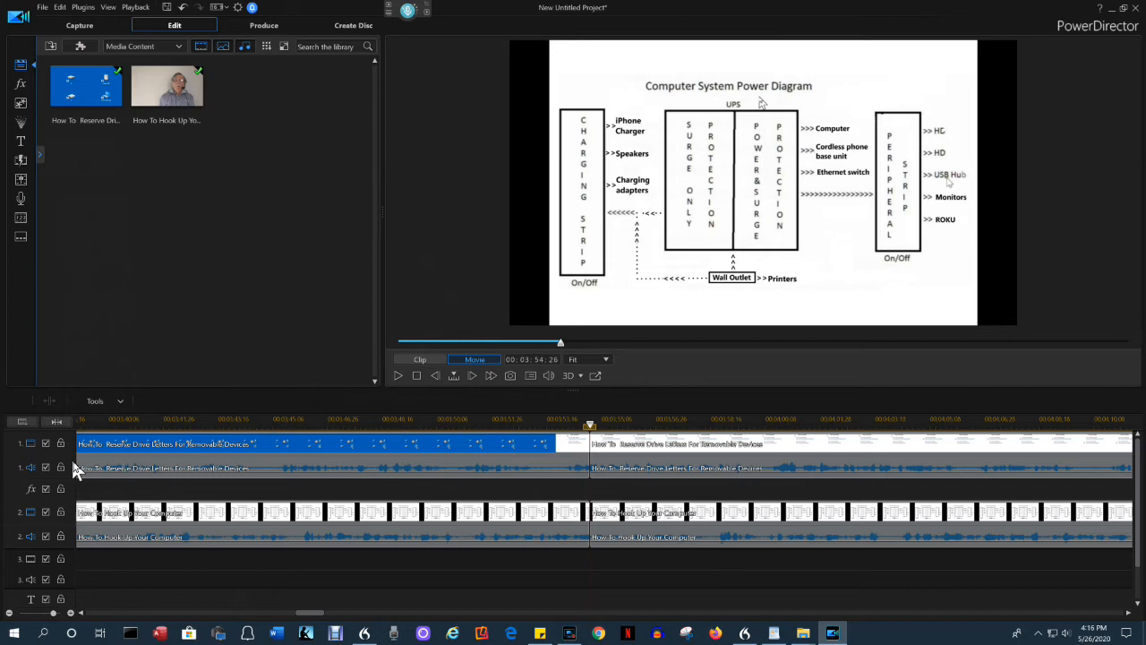
Change the alias of the Reserve Drive Letters piece on track 1 at the playhead to 1
{"action": "right_click", "coordinate": [134, 462]}
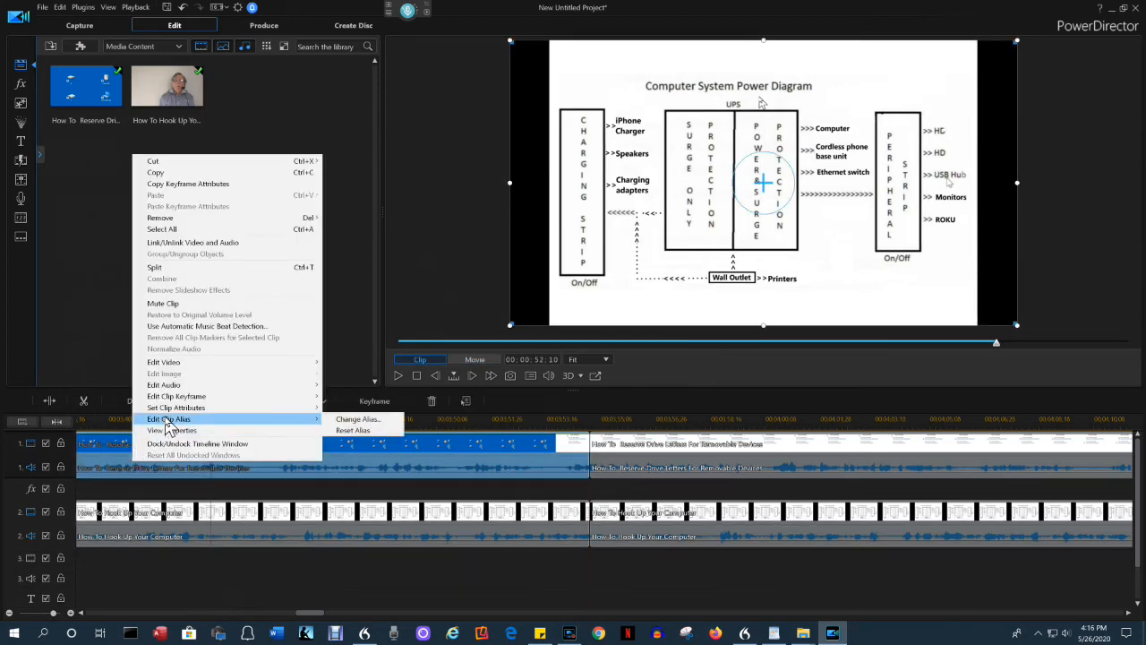
{"action": "mouse_move", "coordinate": [242, 410]}
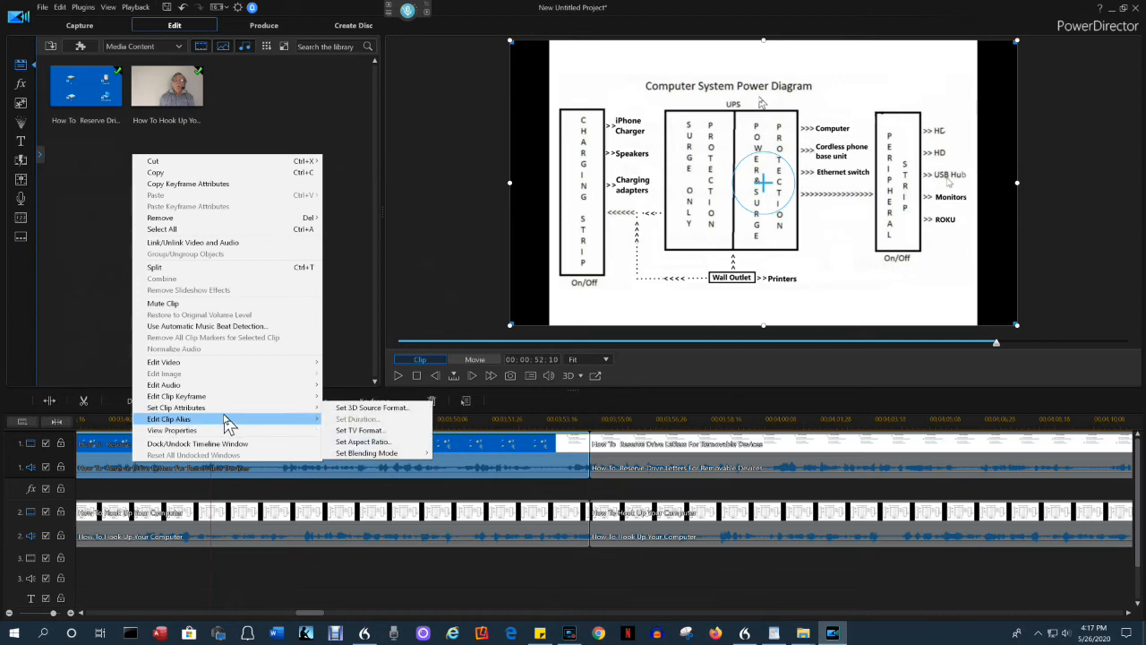
{"action": "mouse_move", "coordinate": [314, 420]}
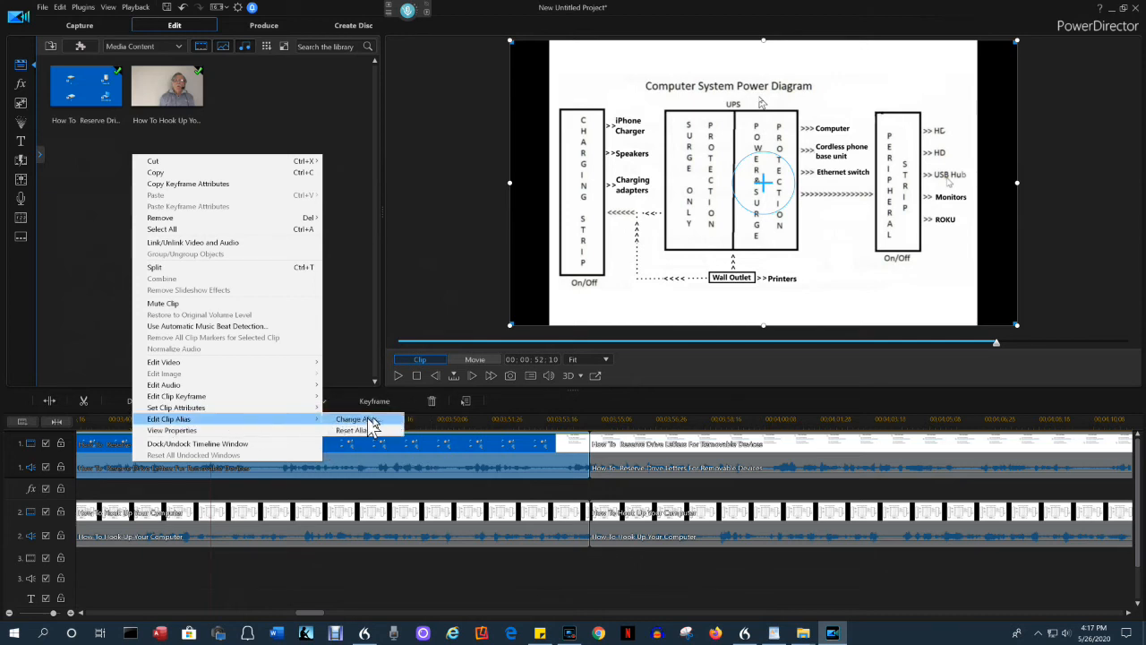
{"action": "left_click", "coordinate": [370, 419]}
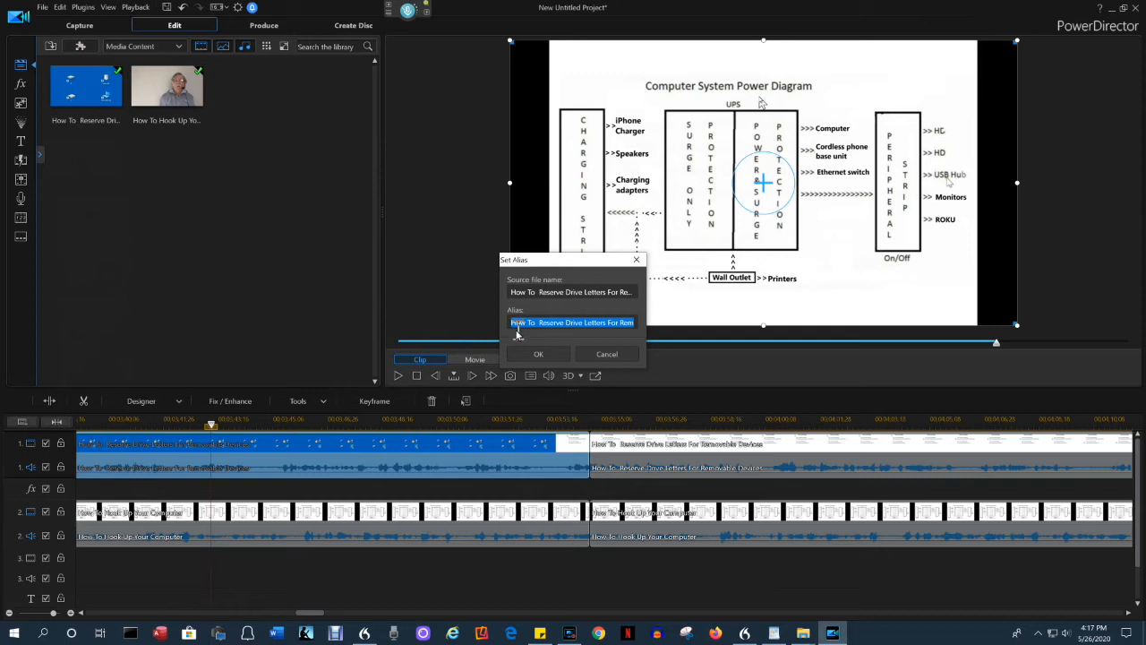
{"action": "type", "text": "1"}
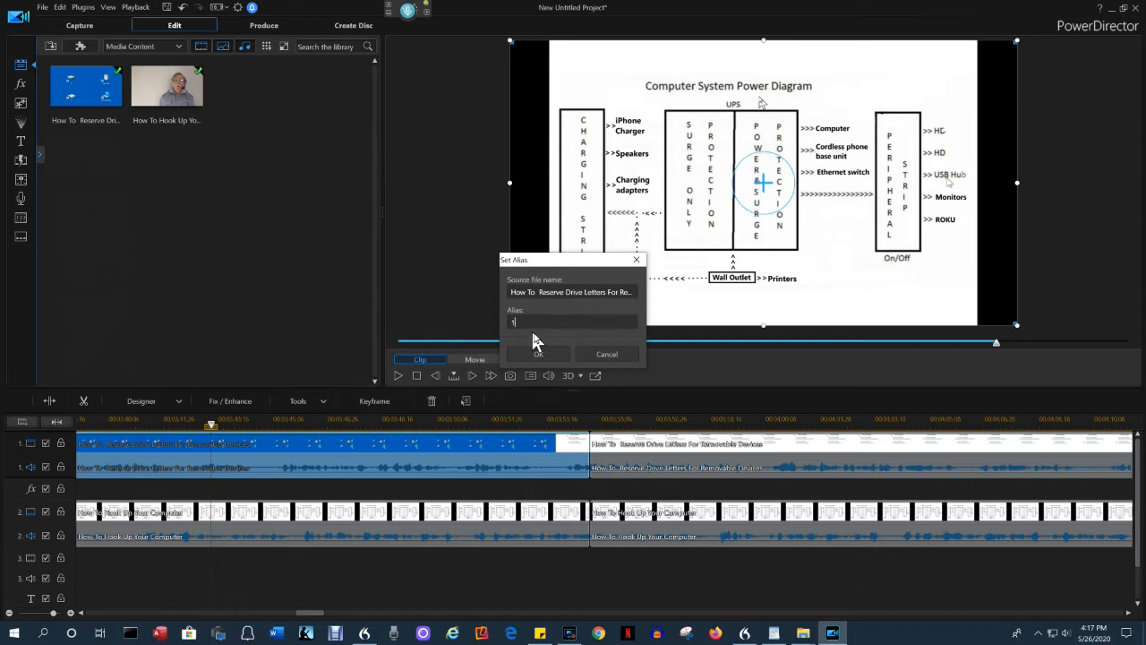
{"action": "left_click", "coordinate": [540, 352]}
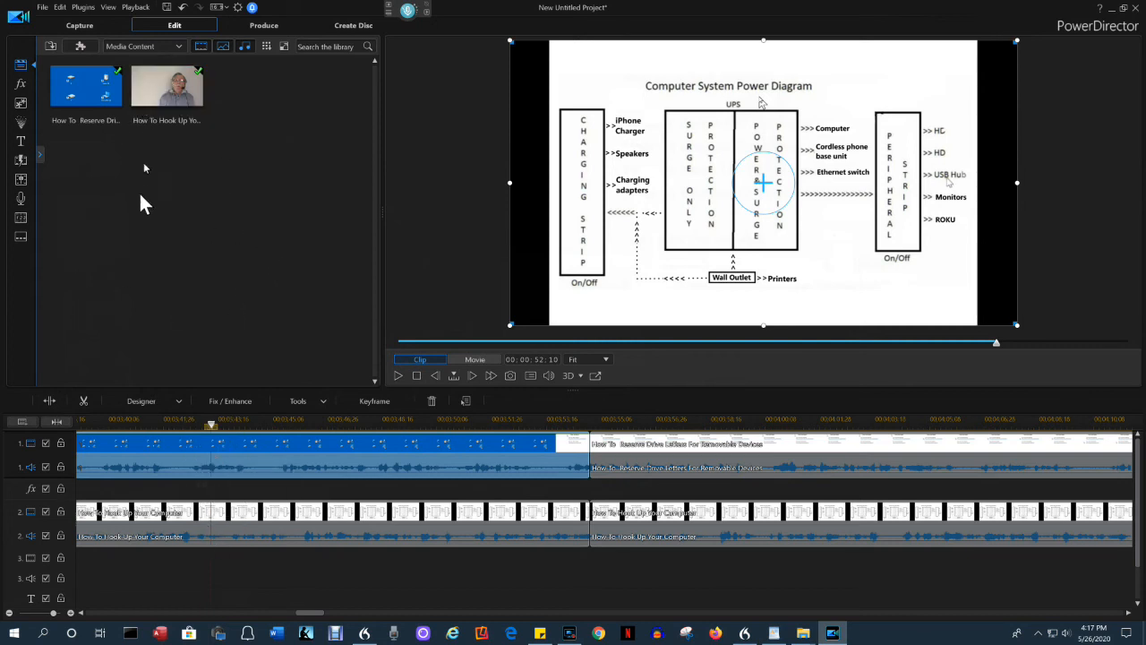
Change the Hook Up Your Computer clip's alias in the media library to 2, and place that clip on track 3
{"action": "right_click", "coordinate": [164, 90]}
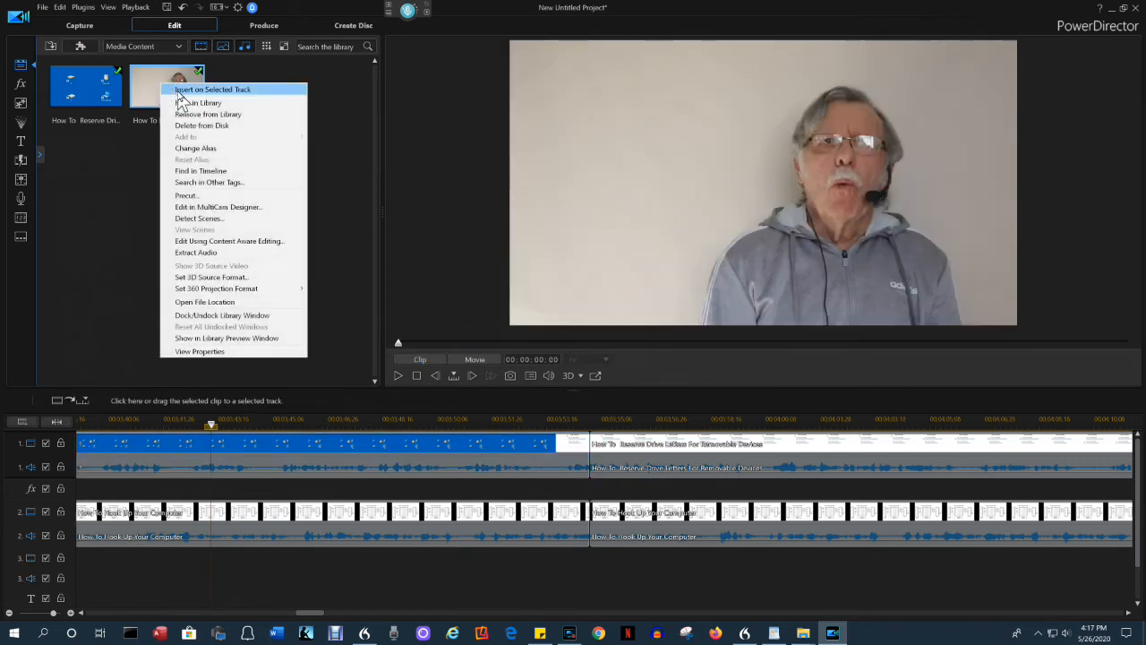
{"action": "left_click", "coordinate": [205, 148]}
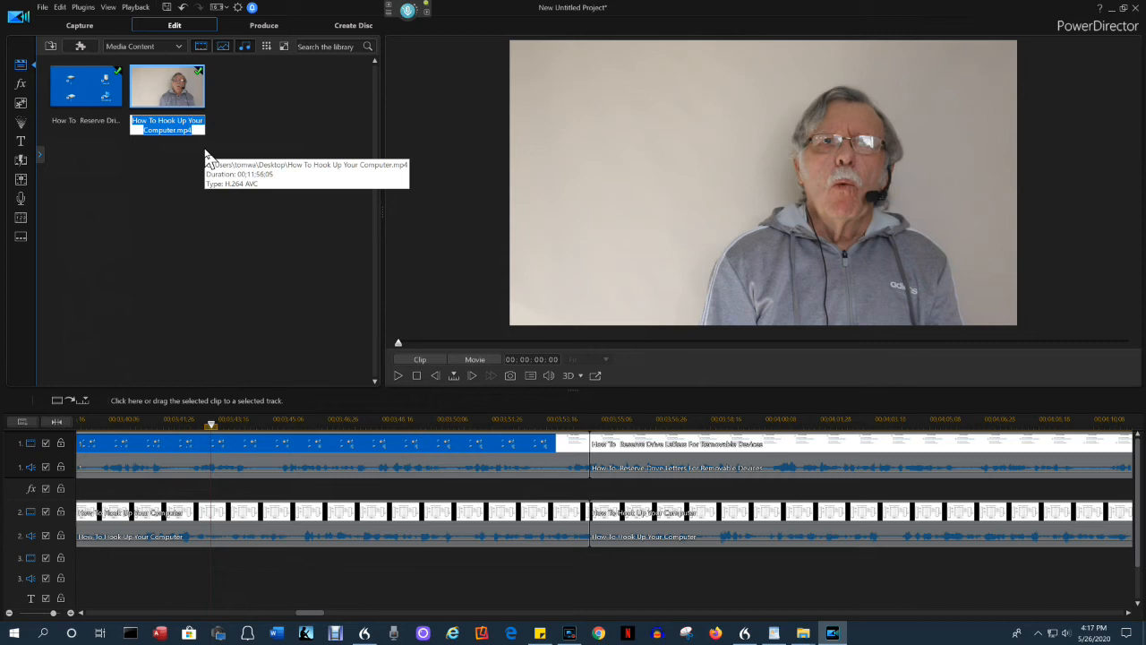
{"action": "type", "text": "2"}
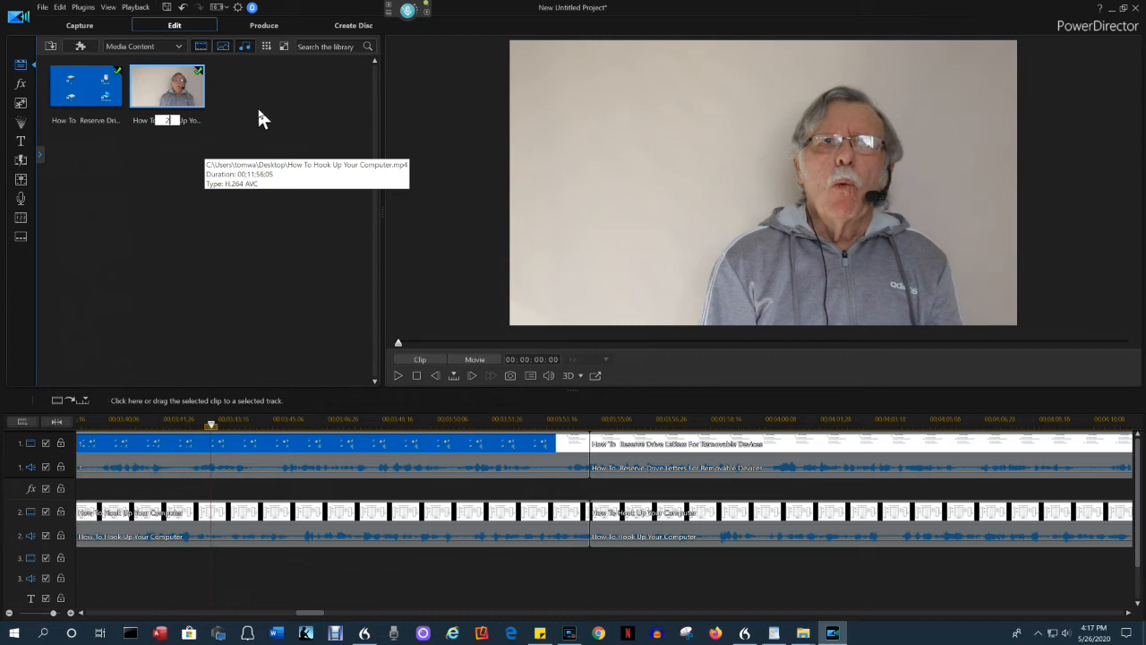
{"action": "key", "text": "Return"}
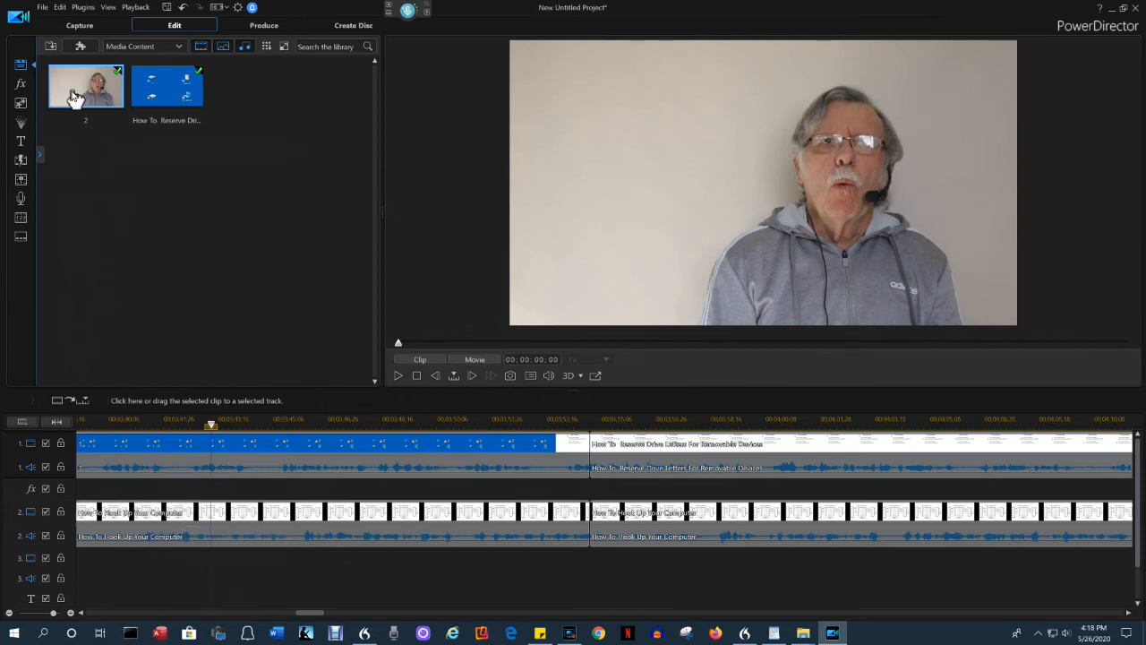
{"action": "left_click_drag", "start_coordinate": [76, 99], "coordinate": [130, 586]}
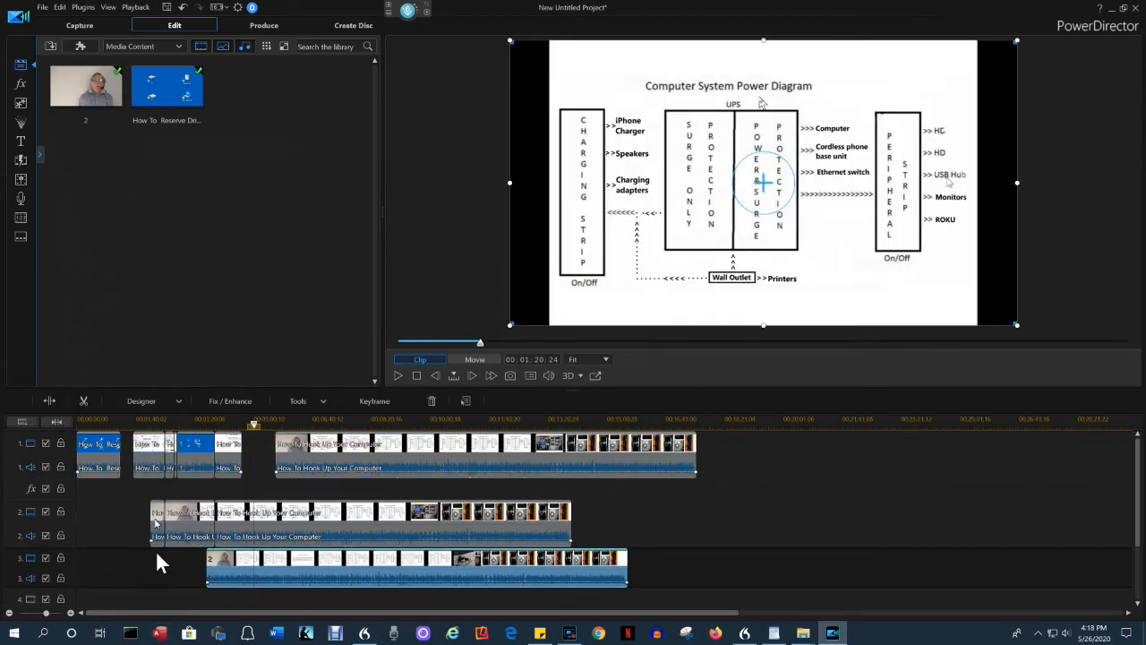
Move the second Hook Up Your Computer piece from track 2 to the empty end of track 1, and try placing it at the long clip's start
{"action": "left_click", "coordinate": [197, 531]}
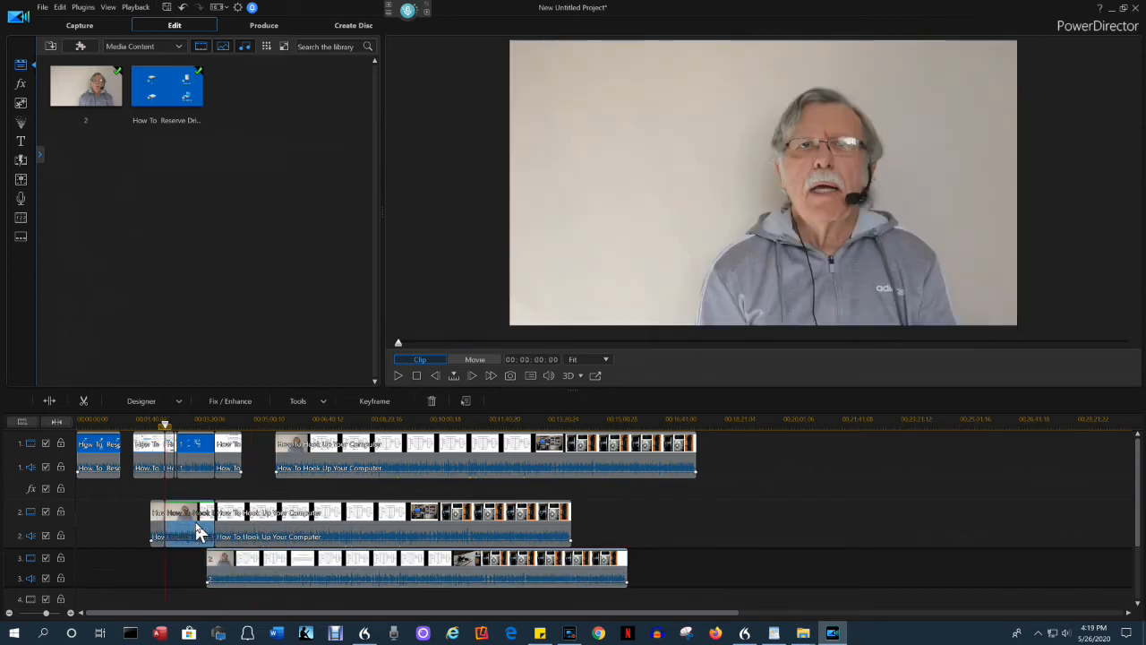
{"action": "left_click_drag", "start_coordinate": [204, 524], "coordinate": [727, 531]}
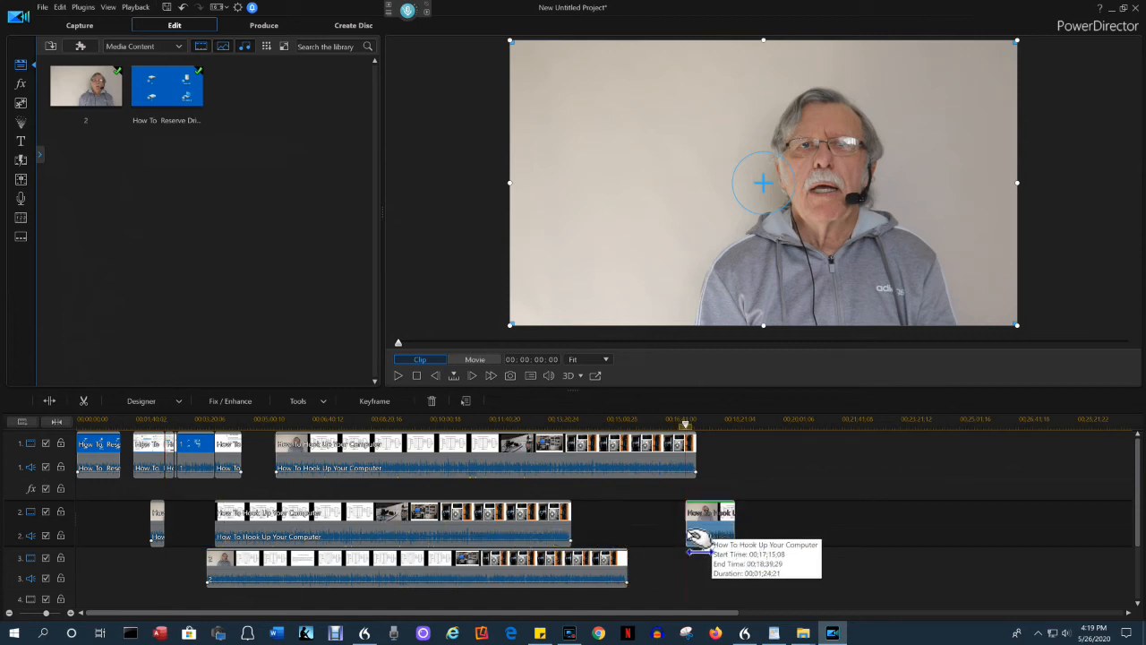
{"action": "left_click_drag", "start_coordinate": [759, 484], "coordinate": [767, 467]}
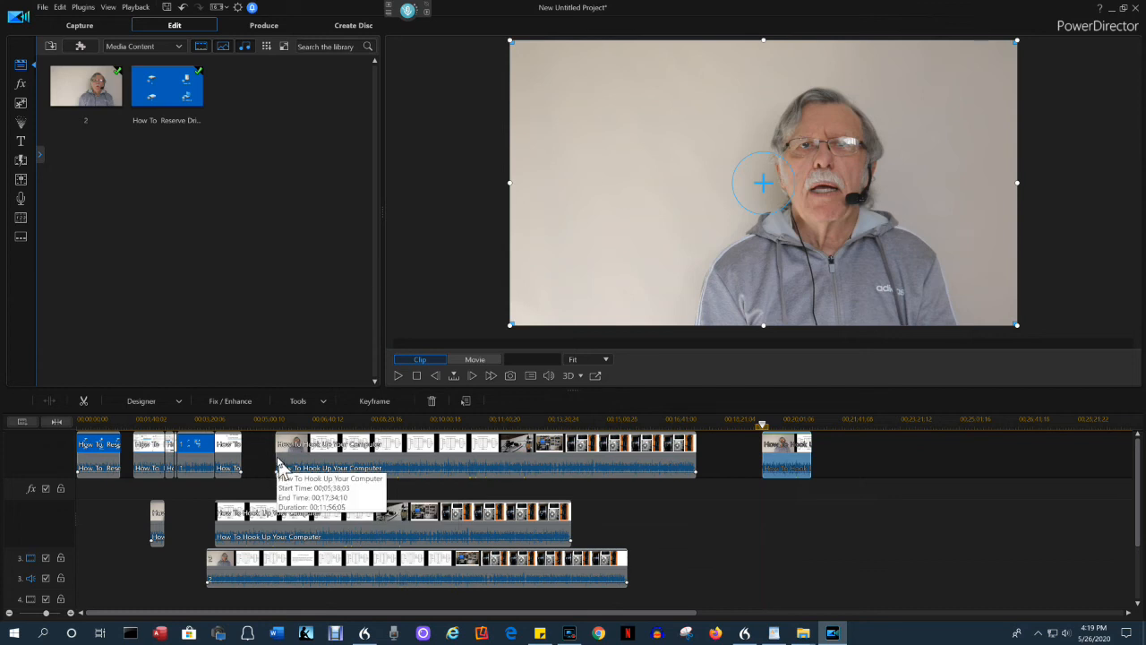
{"action": "left_click_drag", "start_coordinate": [772, 459], "coordinate": [299, 457]}
{"action": "left_click_drag", "start_coordinate": [304, 456], "coordinate": [306, 457]}
{"action": "left_click_drag", "start_coordinate": [278, 467], "coordinate": [305, 461]}
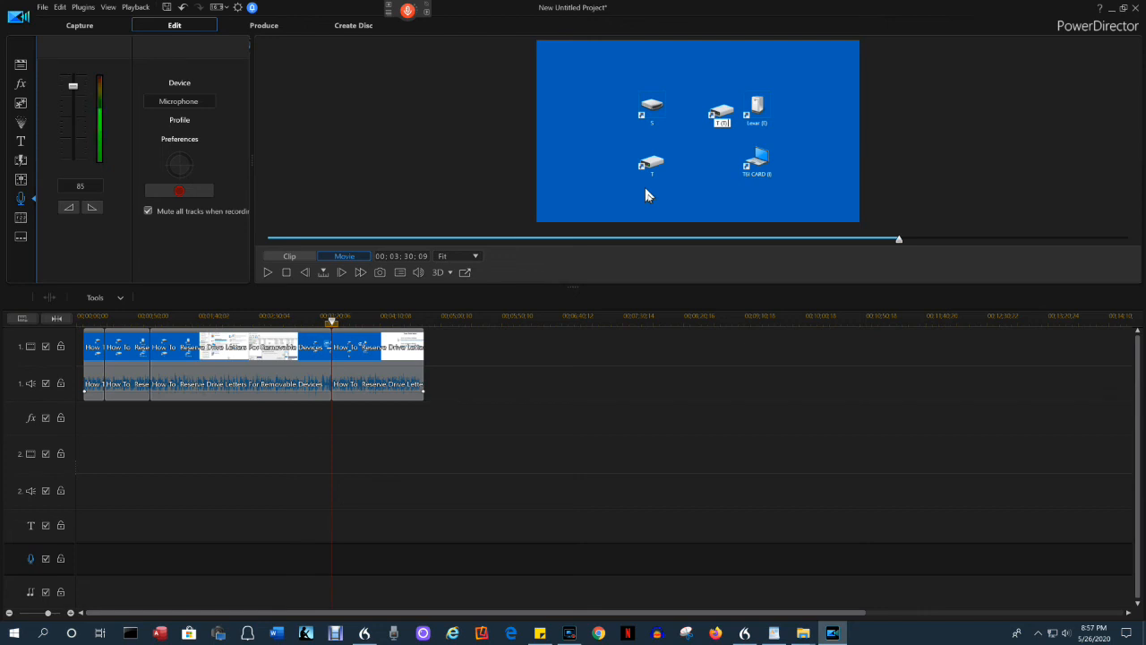
Paste a copy of the second Reserve Drive Letters piece onto track 2, and insert that copy into track 1 before the last piece
{"action": "left_click", "coordinate": [135, 379]}
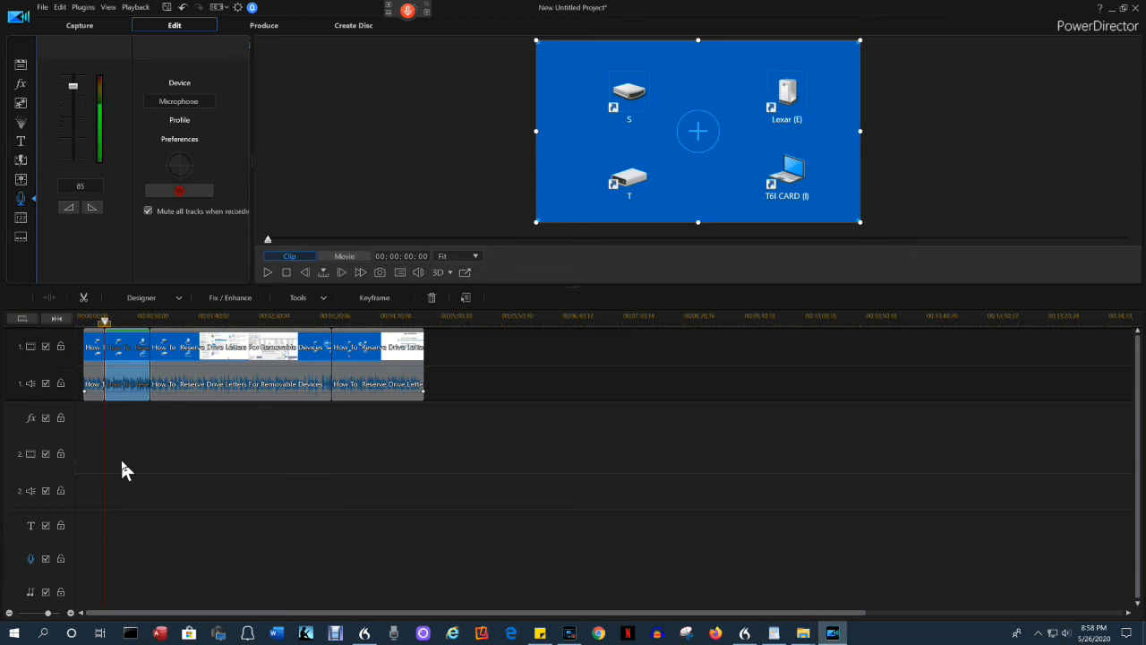
{"action": "left_click", "coordinate": [150, 464]}
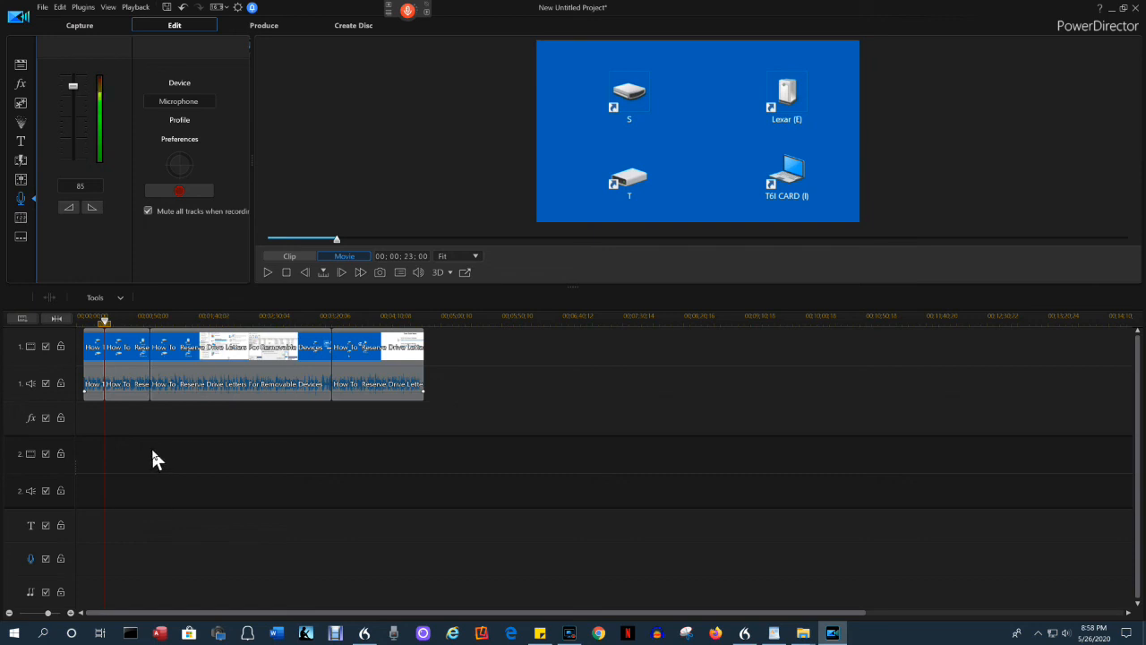
{"action": "key", "text": "ctrl+v"}
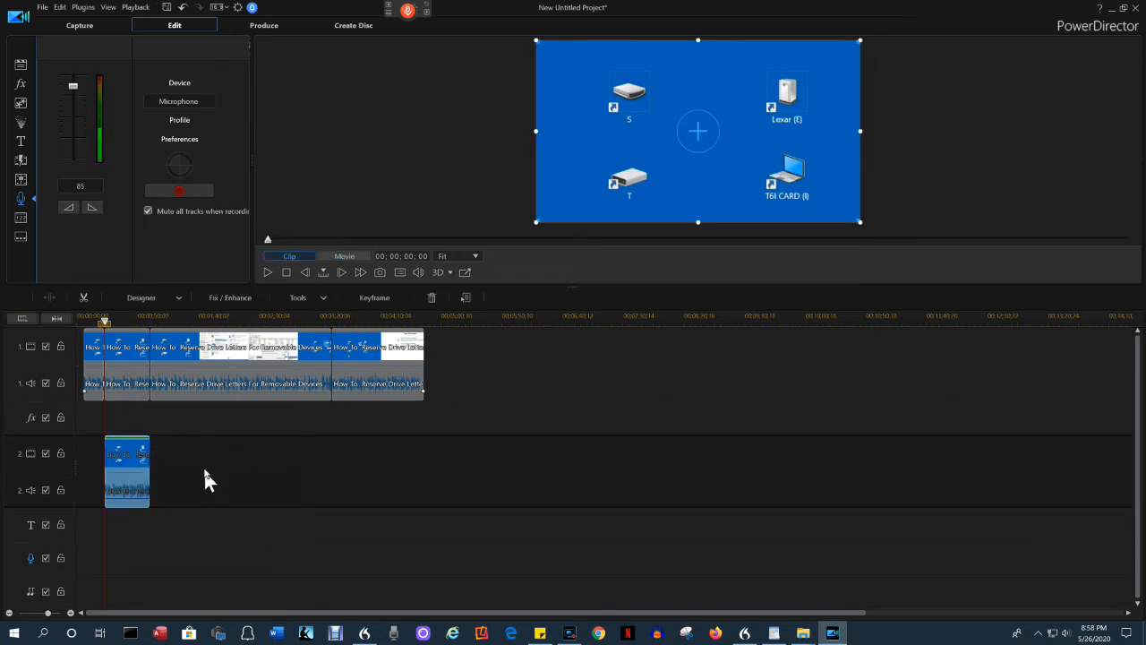
{"action": "left_click_drag", "start_coordinate": [146, 472], "coordinate": [353, 349]}
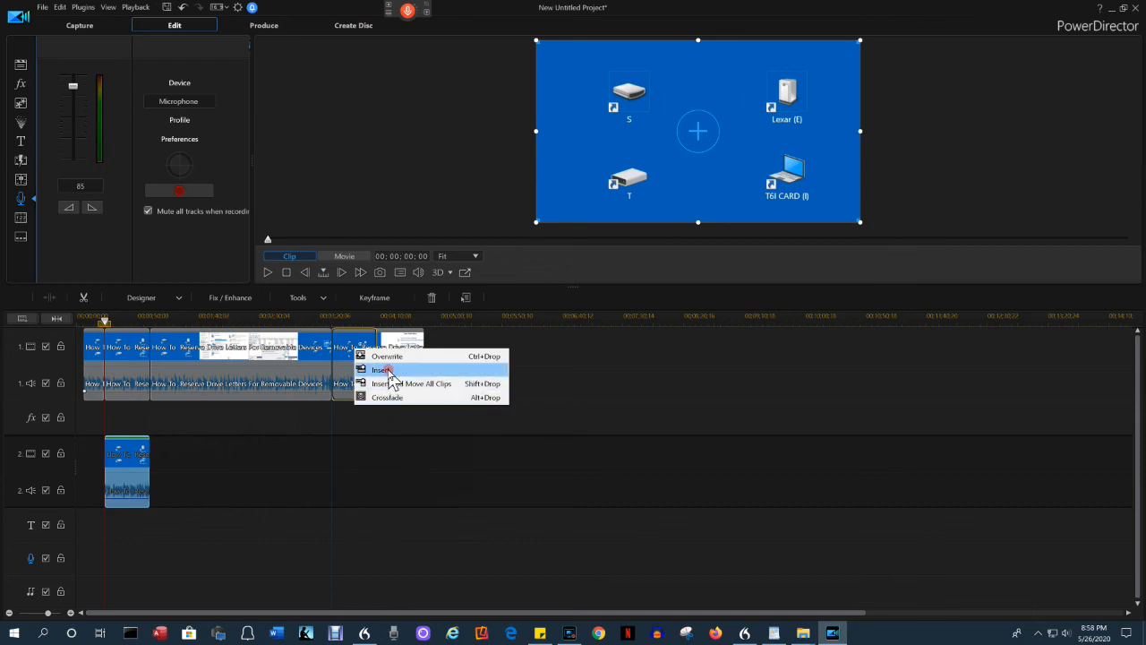
{"action": "left_click", "coordinate": [383, 370]}
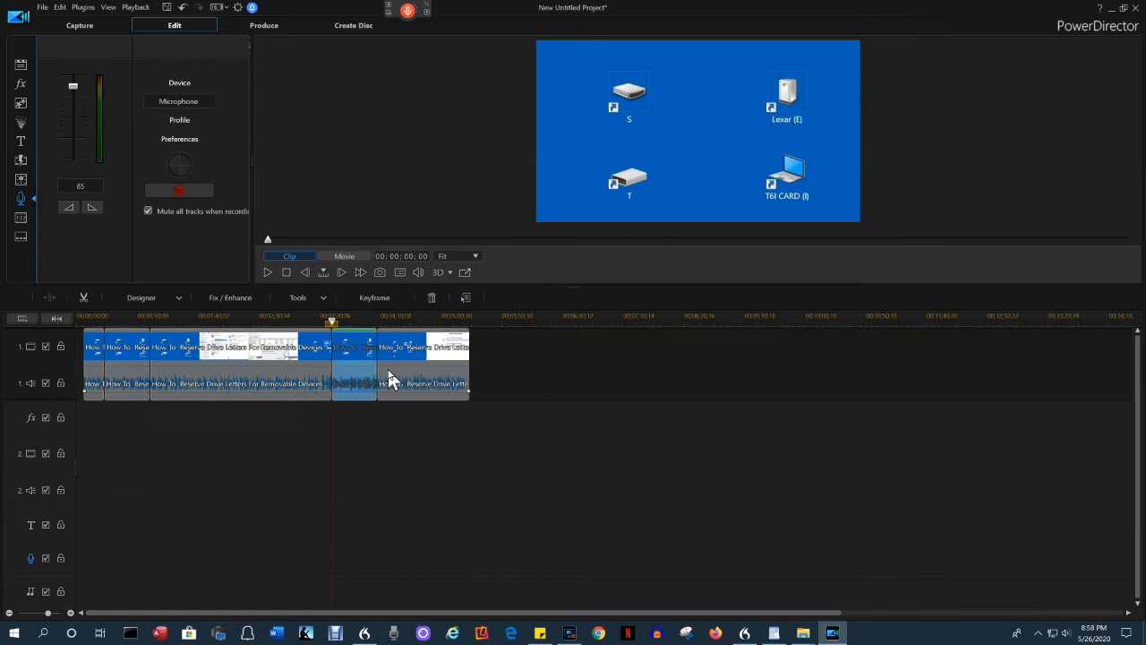